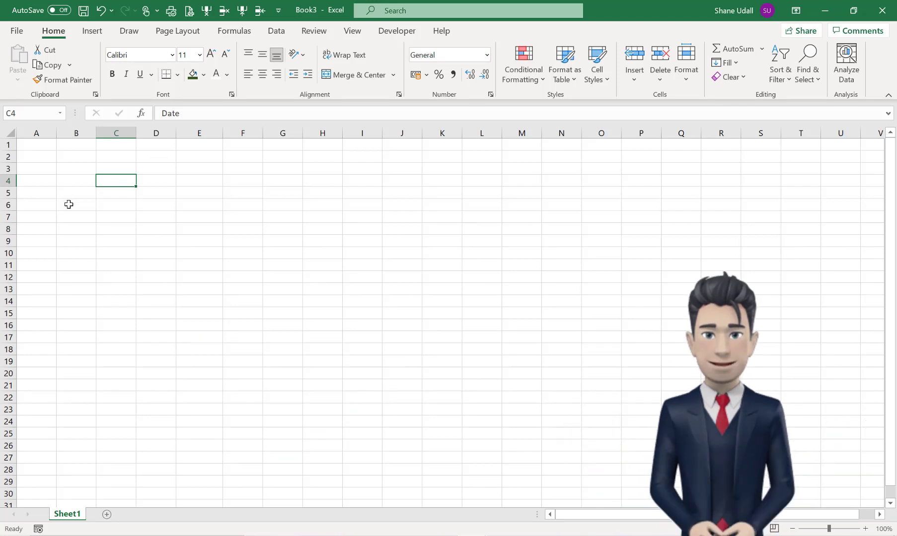
# Set the font colour of headings C4:J4 to Automatic (black)
pyautogui.moveTo(209, 183); pyautogui.dragTo(396, 184)
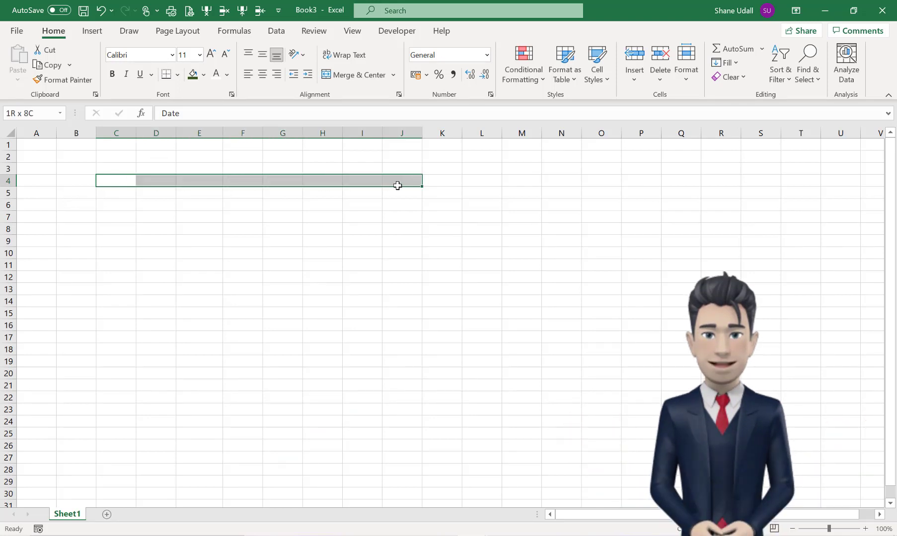
pyautogui.click(227, 75)
pyautogui.click(224, 92)
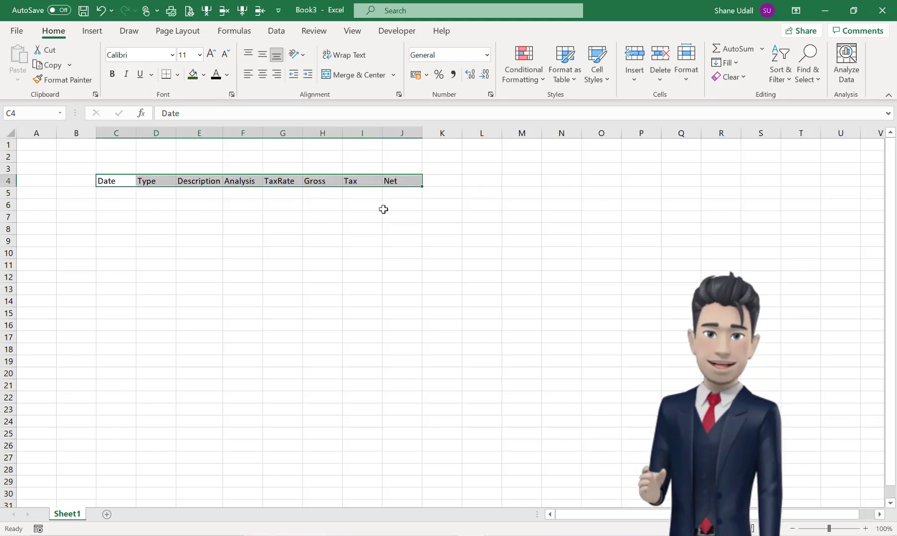
# Enter the first date, 1/3/2021, in cell C5
pyautogui.click(111, 195)
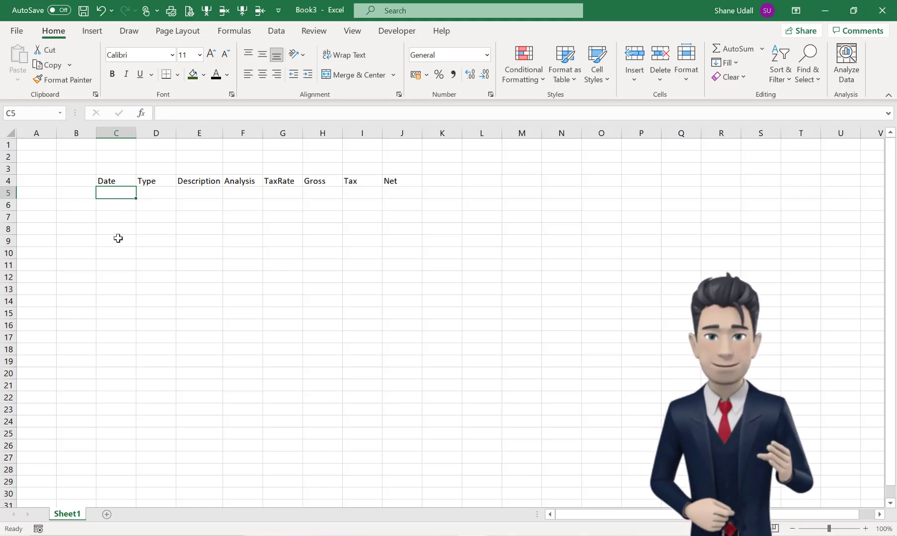
pyautogui.write('1/3/2021')
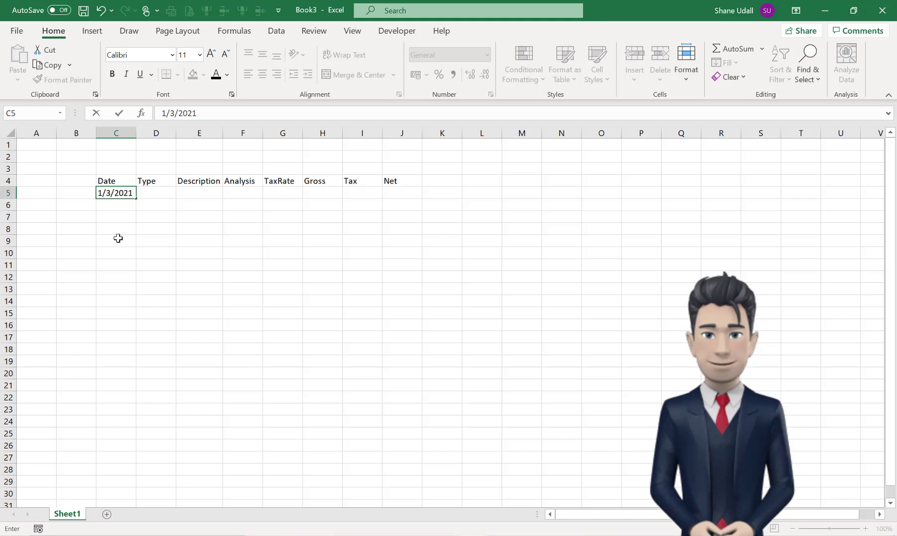
pyautogui.press('Tab')
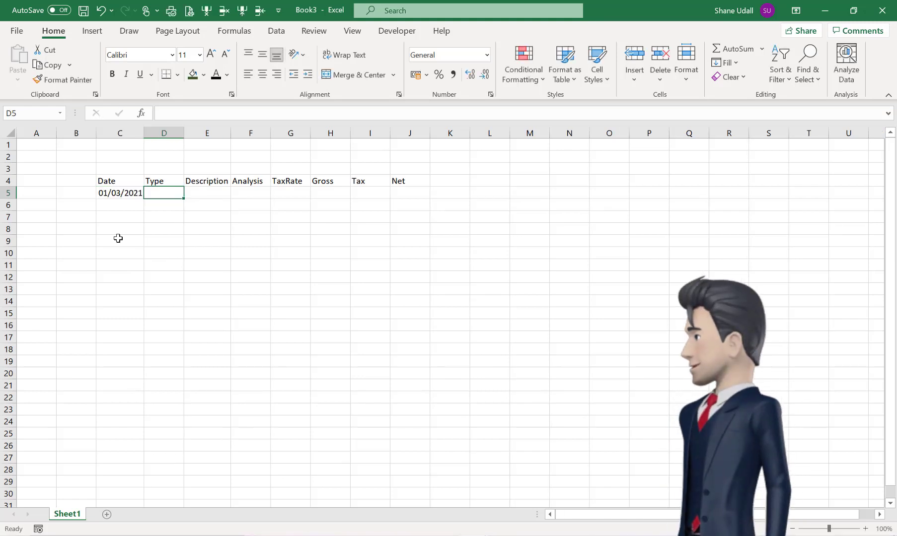
# Add a list validation to D5 with source 'Payment,Receipt' and test its dropdown
pyautogui.click(276, 30)
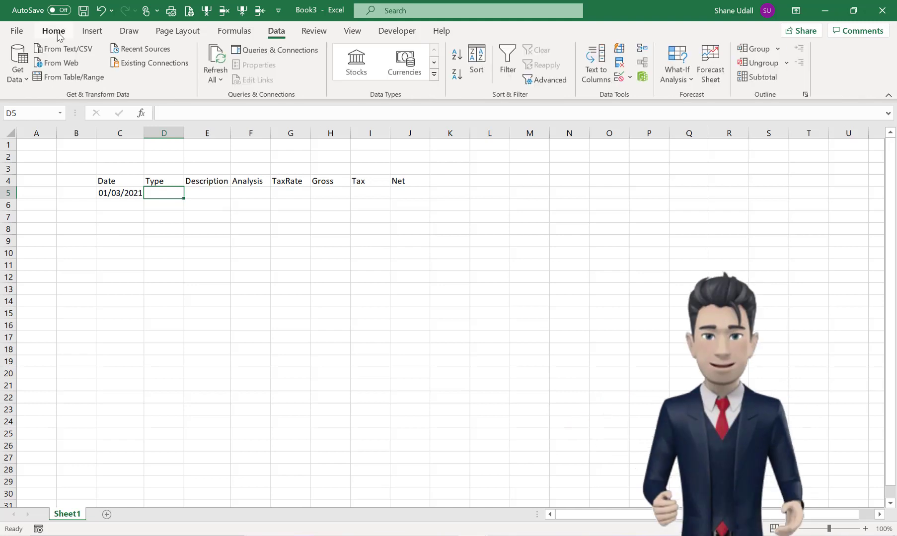
pyautogui.click(54, 31)
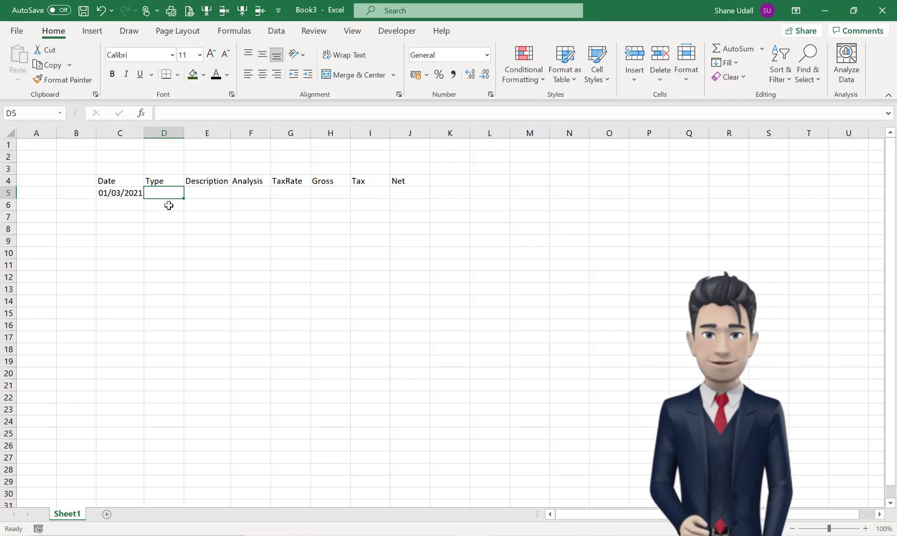
pyautogui.click(275, 31)
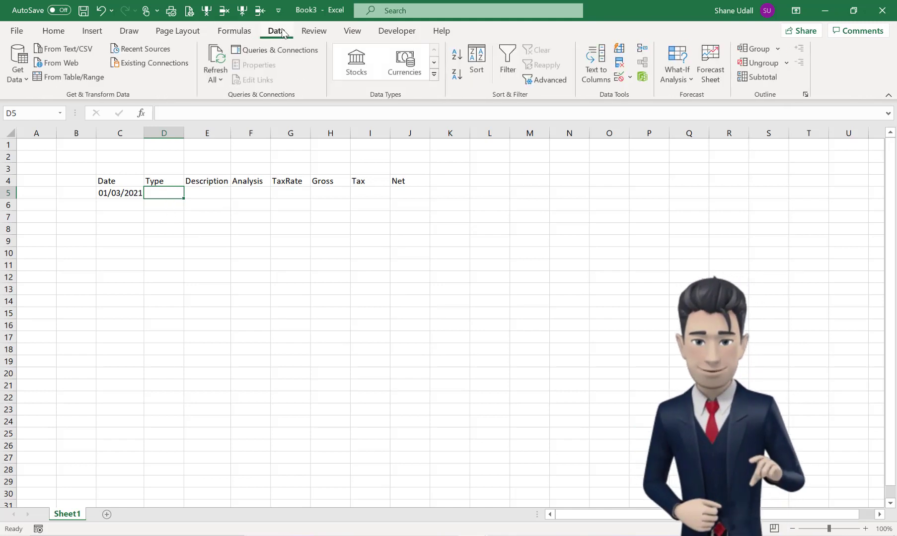
pyautogui.click(625, 83)
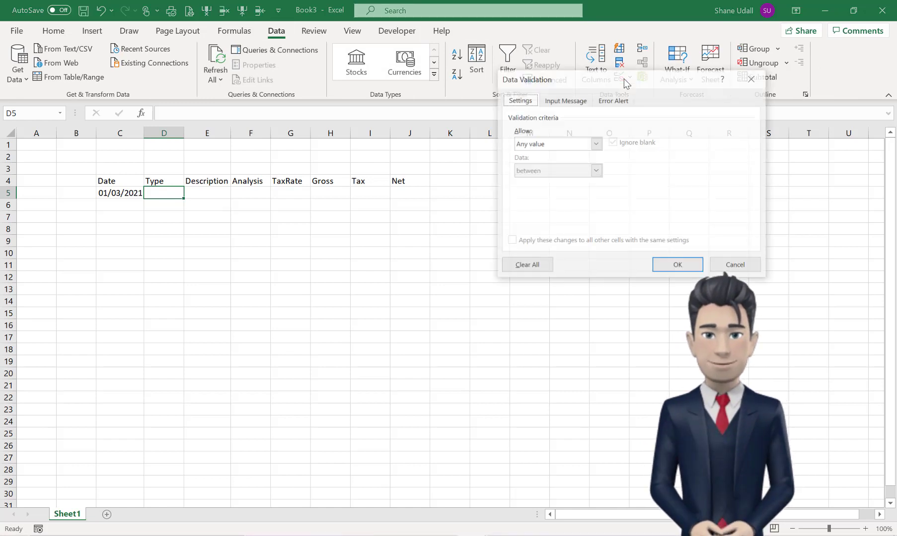
pyautogui.click(596, 143)
pyautogui.click(542, 181)
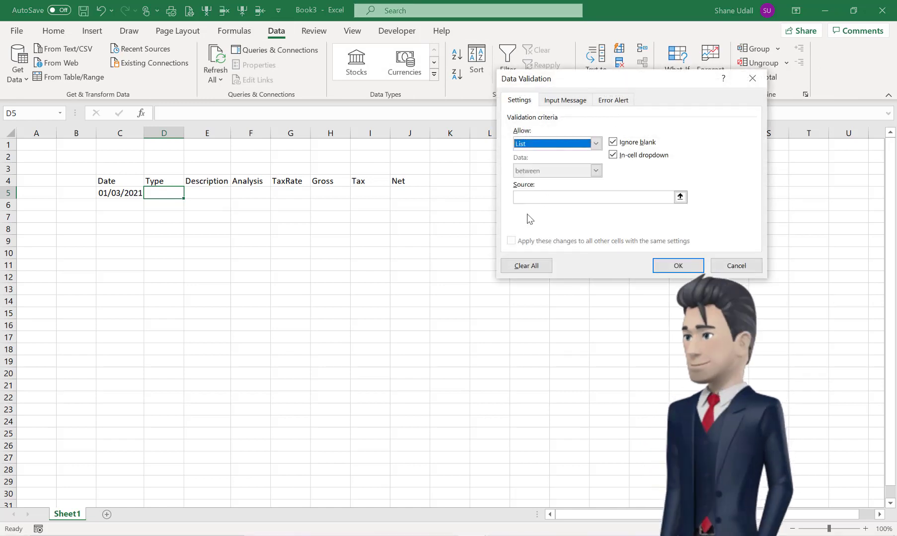
pyautogui.click(526, 196)
pyautogui.write('Payment')
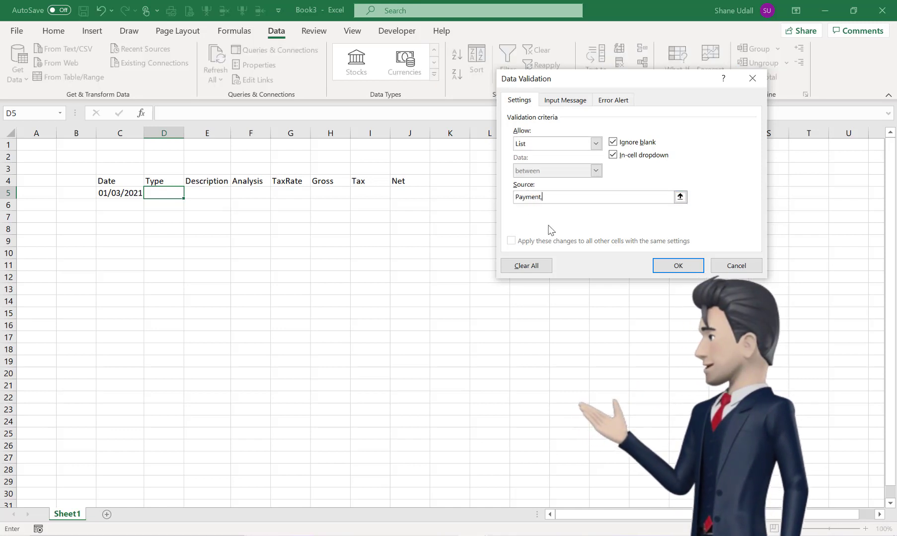
pyautogui.write(',Receipt')
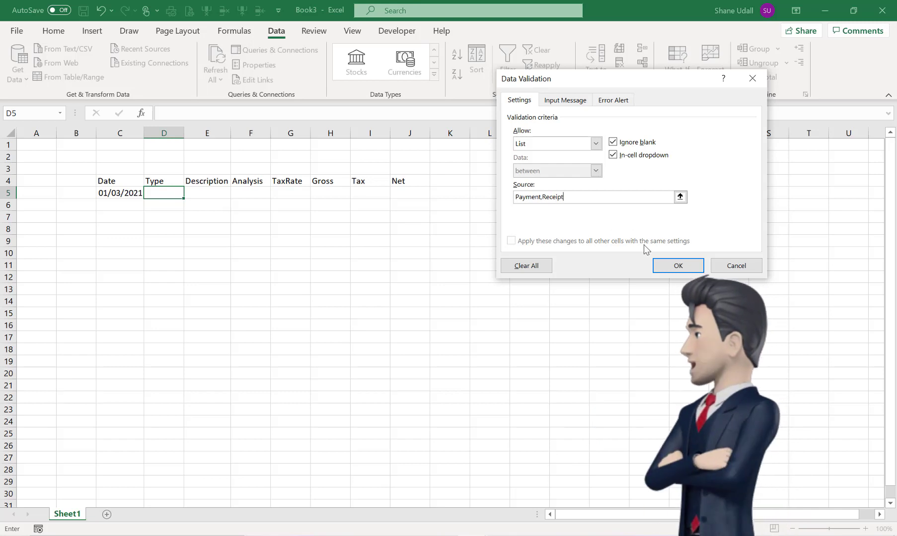
pyautogui.click(678, 265)
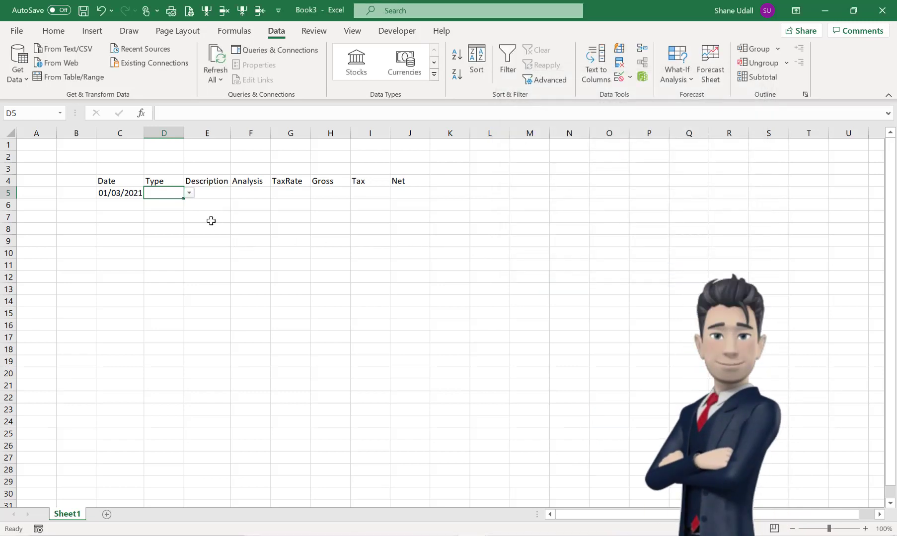
pyautogui.click(189, 195)
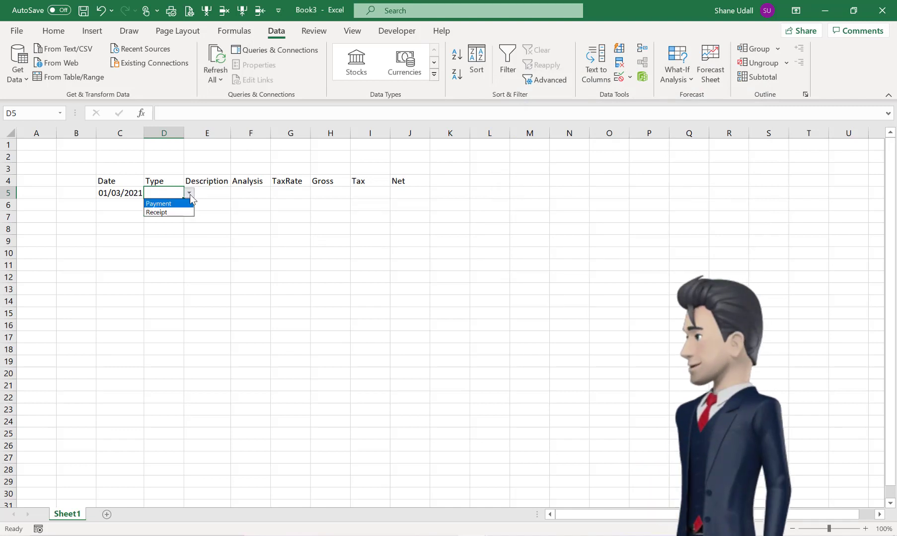
# Choose Receipt in D5 and enter 'ABC Ltd' as the description in E5
pyautogui.click(165, 212)
pyautogui.click(204, 200)
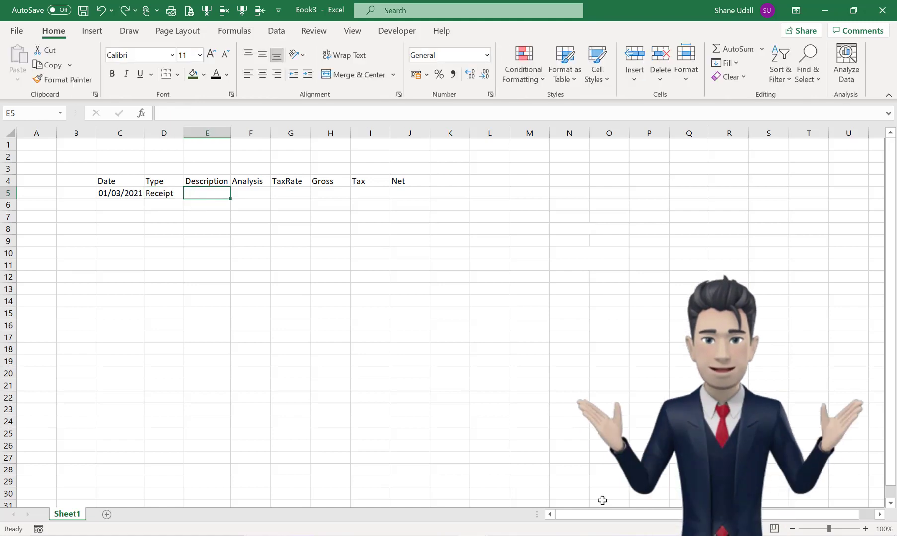
pyautogui.write('ABC Lt')
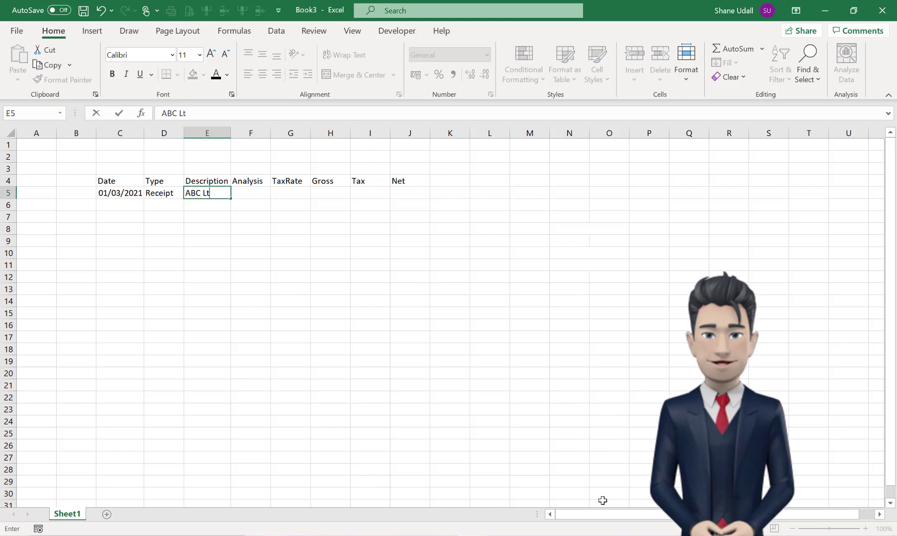
pyautogui.write('d')
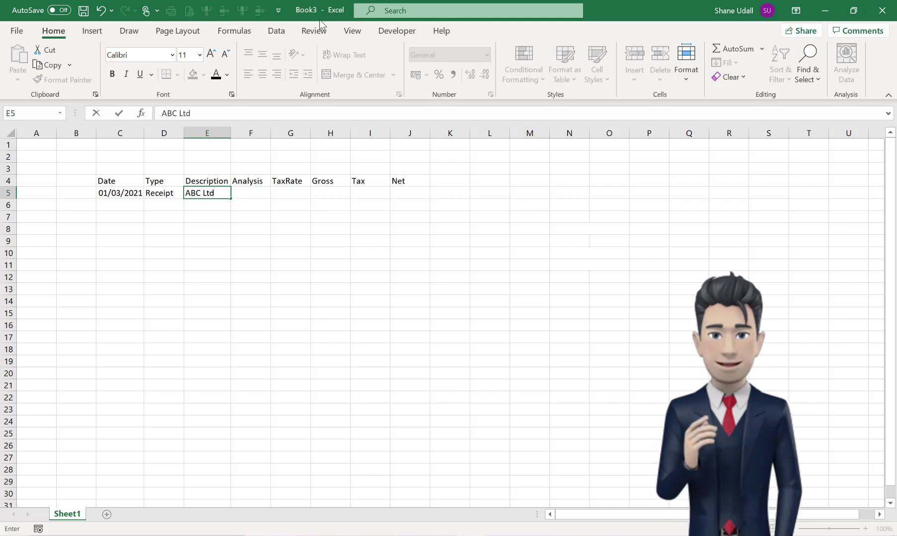
# Add the 'Analysis' heading in N4 with categories Sales through Drawings below it
pyautogui.click(564, 182)
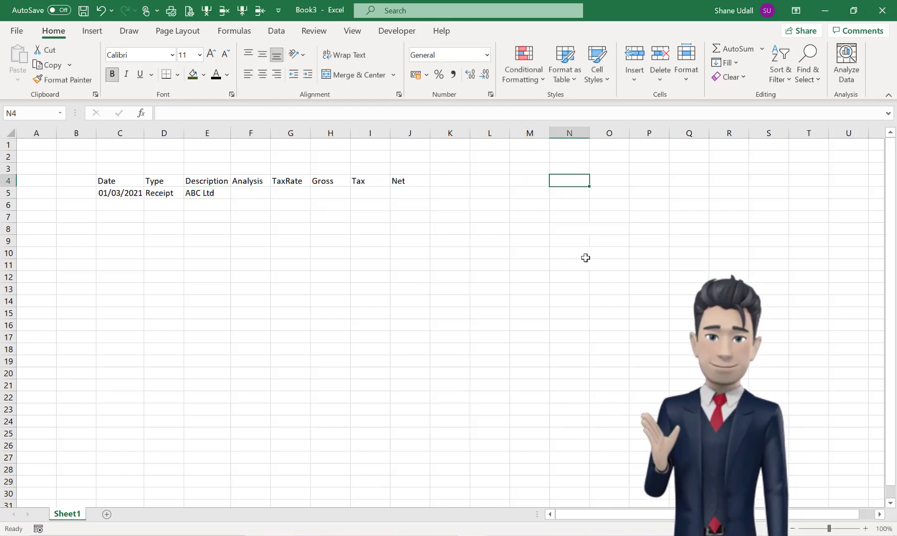
pyautogui.write('An')
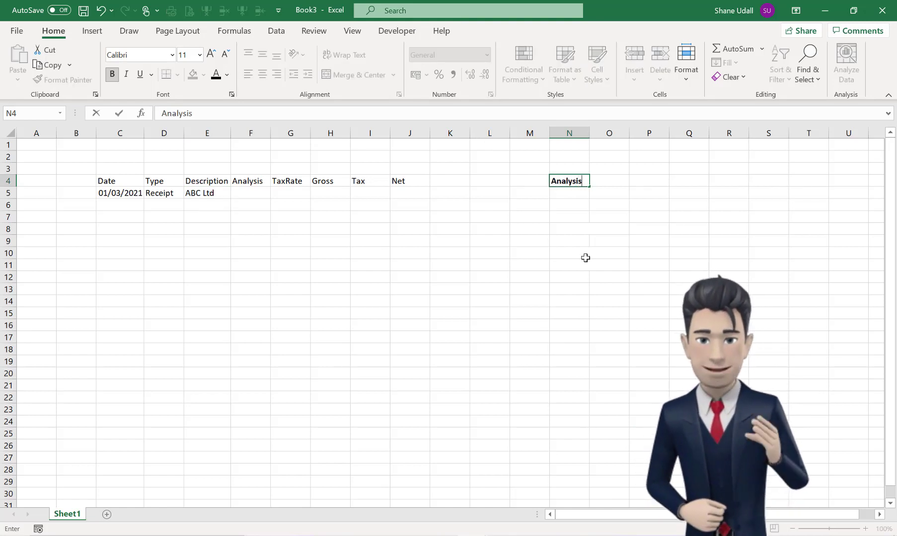
pyautogui.write('alysis')
pyautogui.press('Return')
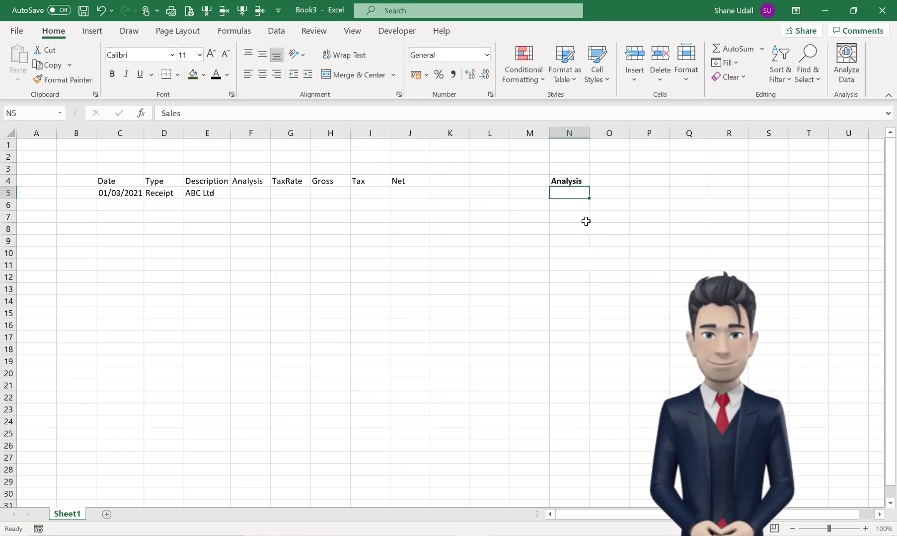
pyautogui.moveTo(576, 194); pyautogui.dragTo(577, 325)
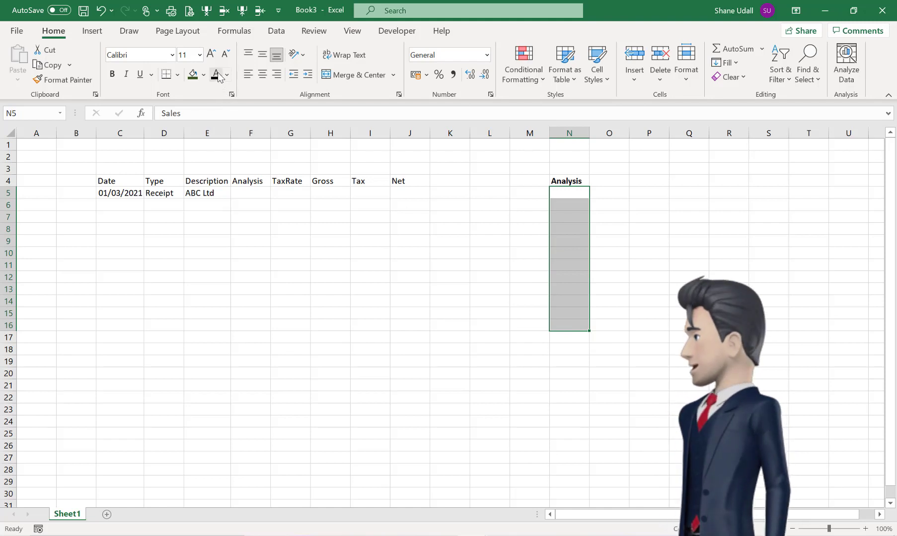
pyautogui.moveTo(560, 194); pyautogui.dragTo(561, 304)
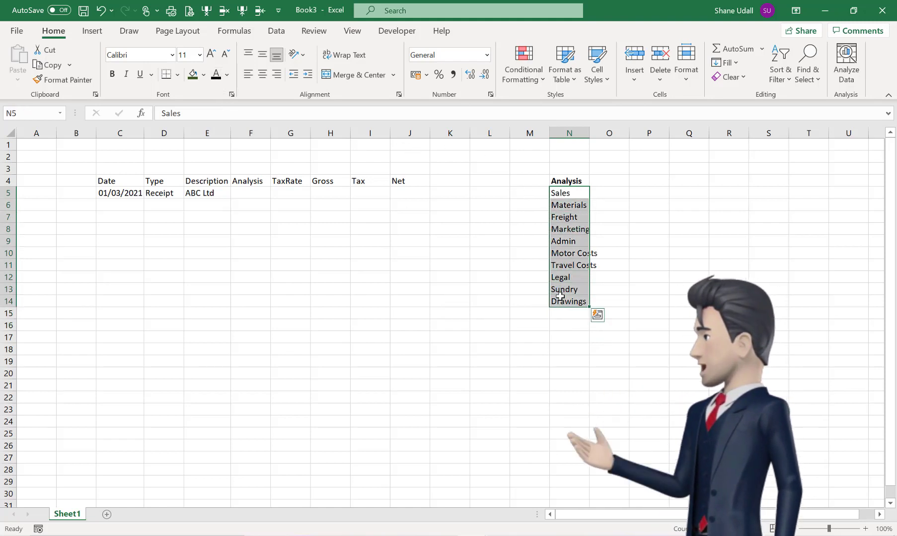
# Define the workbook name 'Analysis' for the category range N5:N14
pyautogui.click(233, 34)
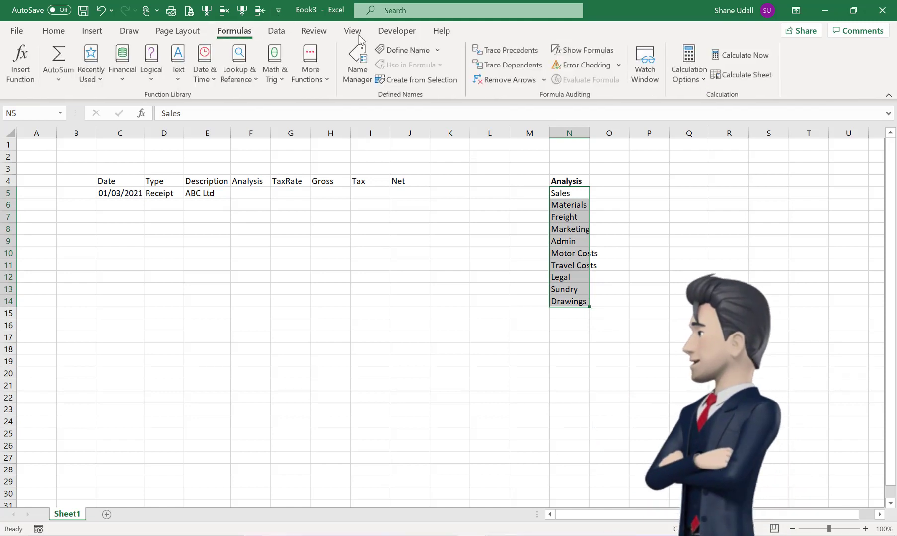
pyautogui.click(400, 50)
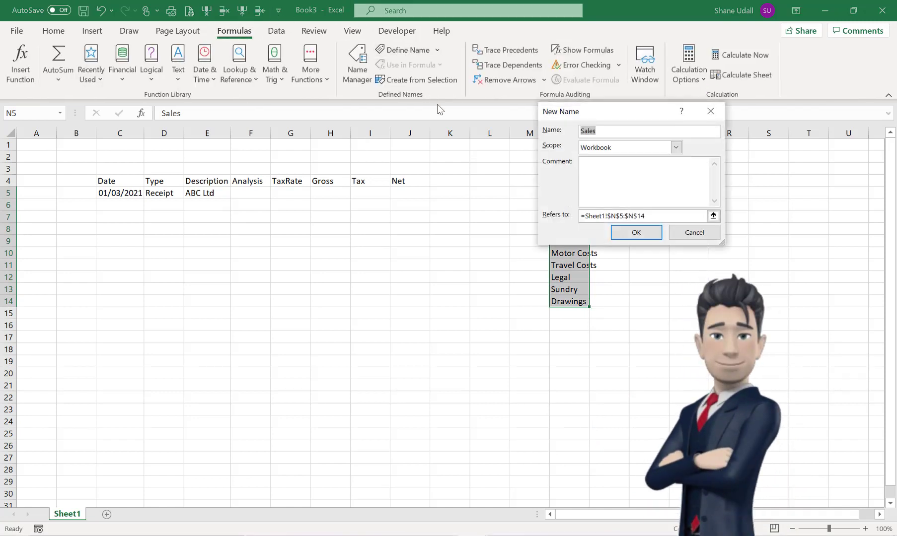
pyautogui.write('Analysis')
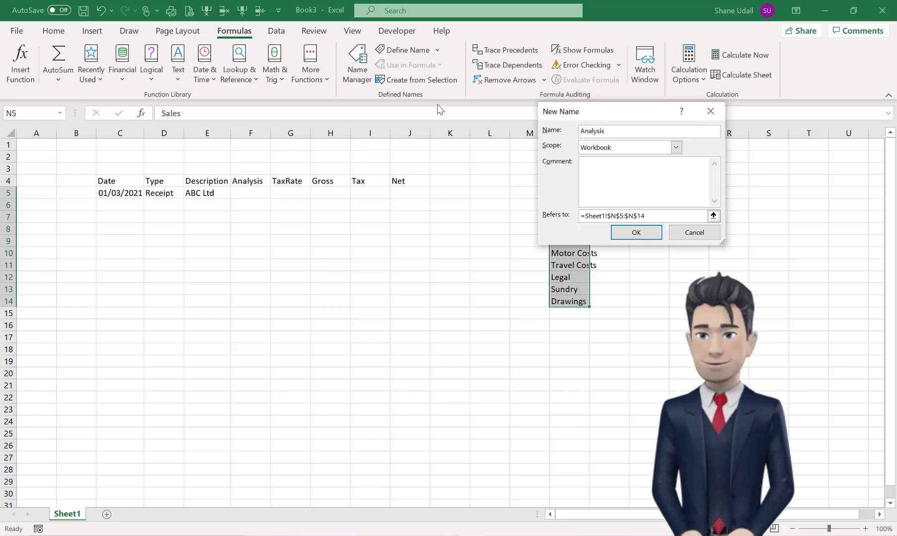
pyautogui.click(645, 233)
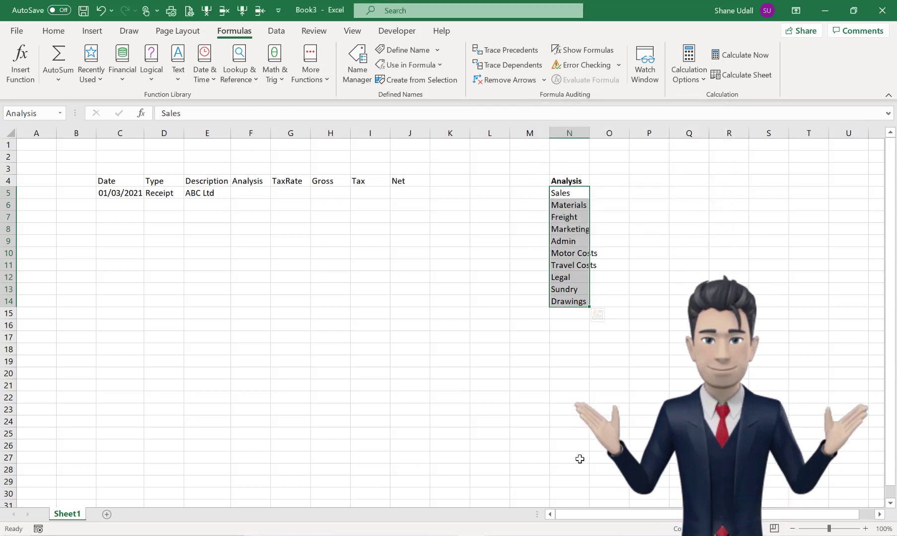
pyautogui.click(253, 194)
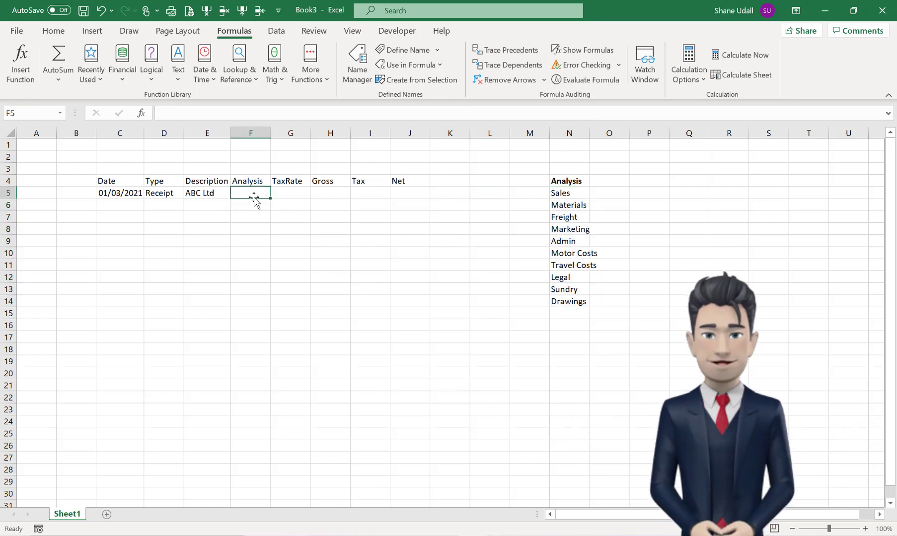
# Add a list validation to F5 sourced from =Analysis and choose Sales
pyautogui.click(277, 32)
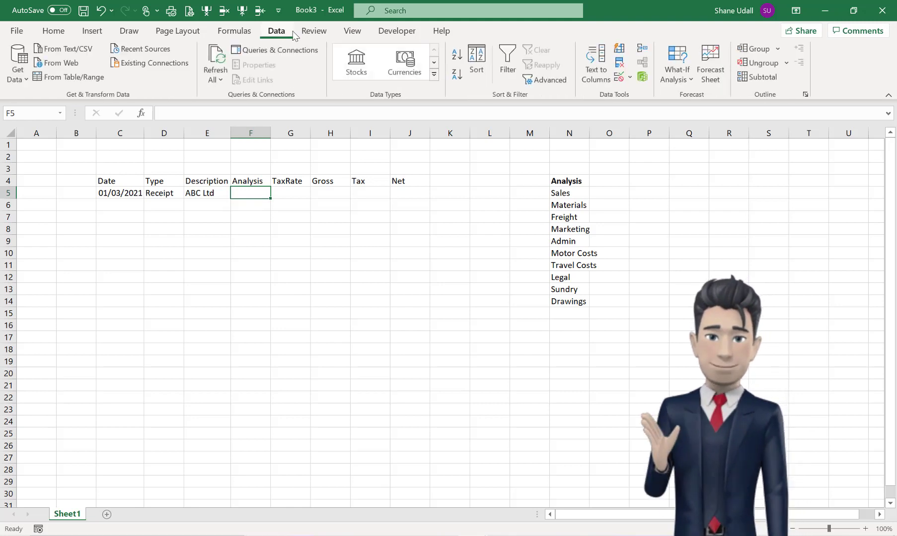
pyautogui.click(619, 78)
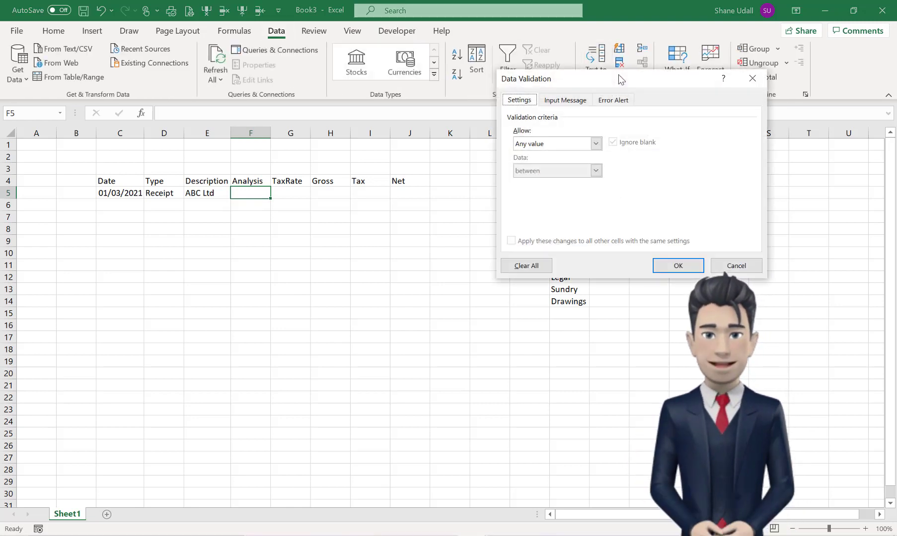
pyautogui.click(590, 145)
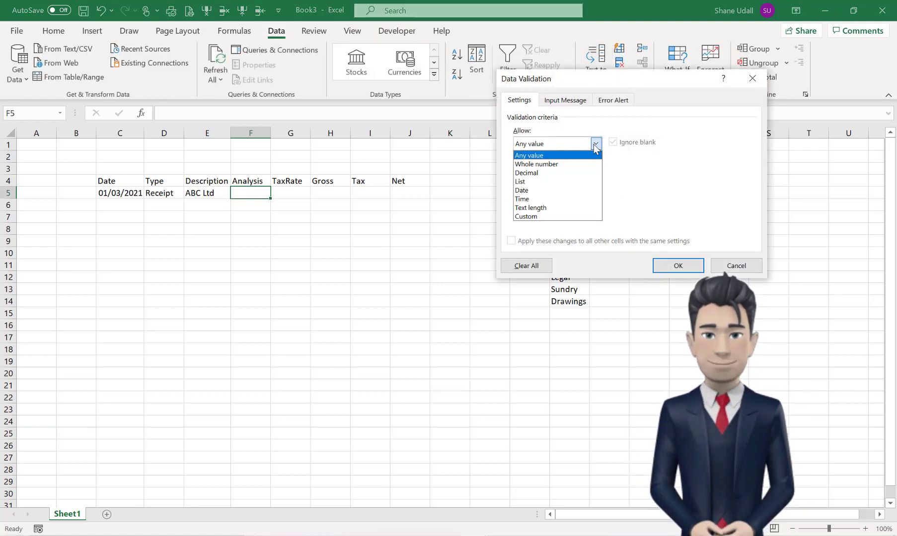
pyautogui.click(536, 186)
pyautogui.click(533, 198)
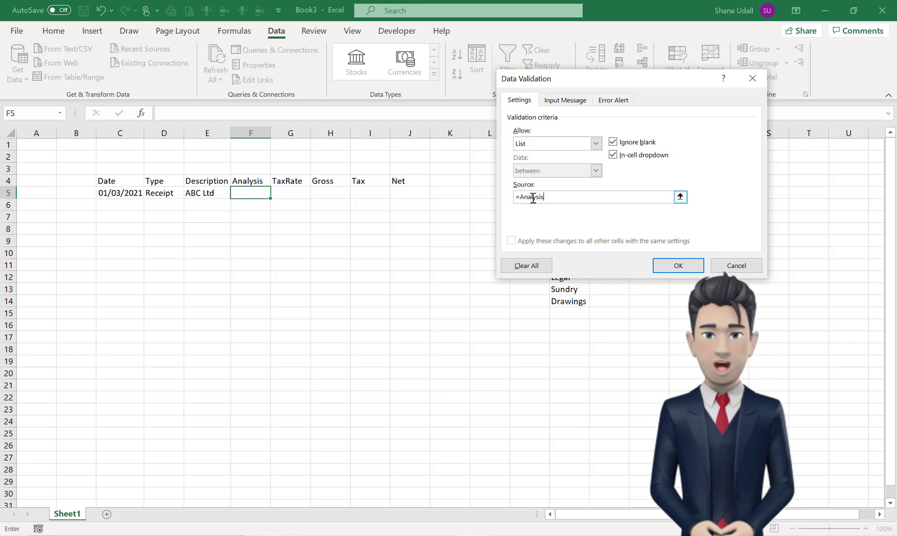
pyautogui.click(678, 266)
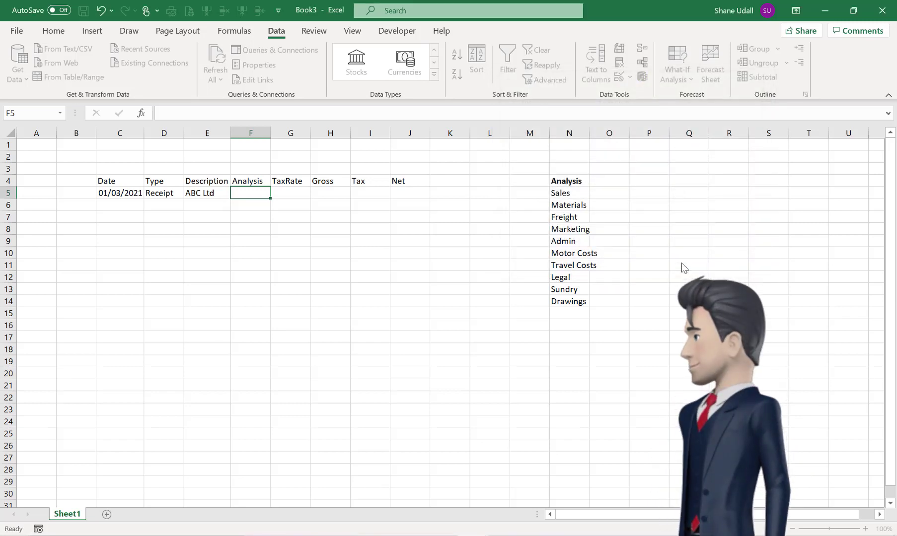
pyautogui.click(276, 194)
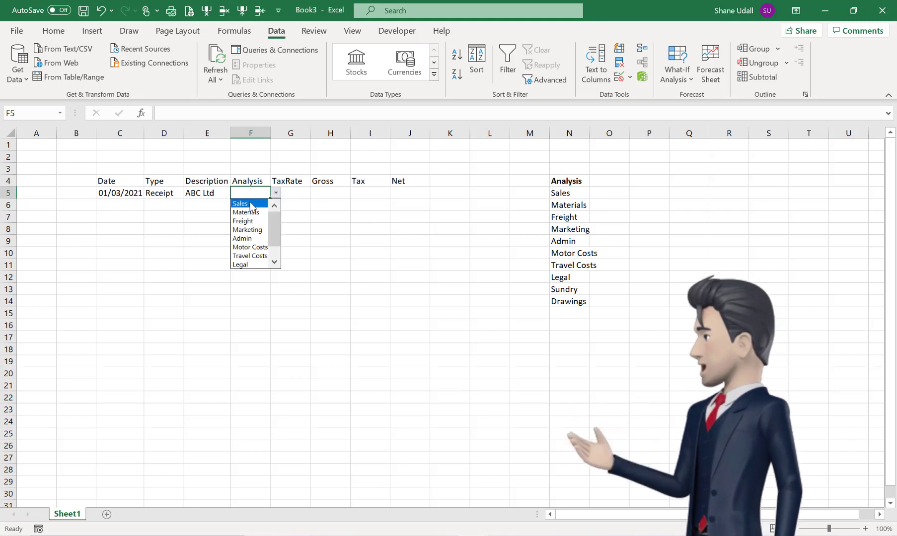
pyautogui.click(253, 204)
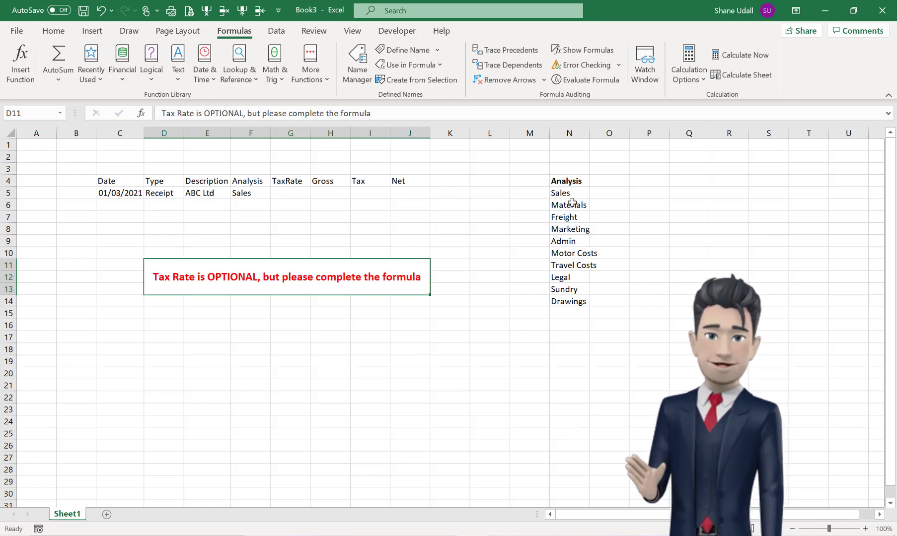
# Set the font colour of the tax rate cells P4:P8 to Automatic (black)
pyautogui.moveTo(652, 178); pyautogui.dragTo(651, 229)
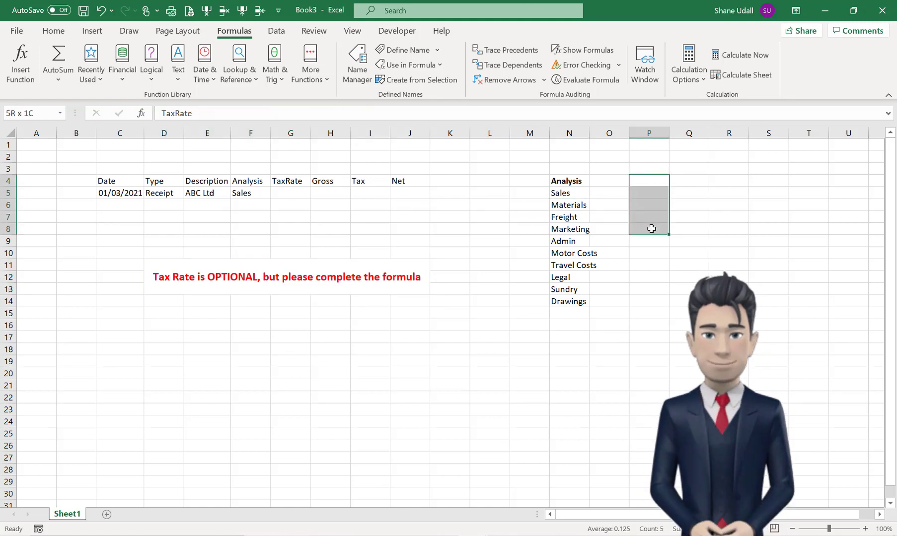
pyautogui.click(67, 34)
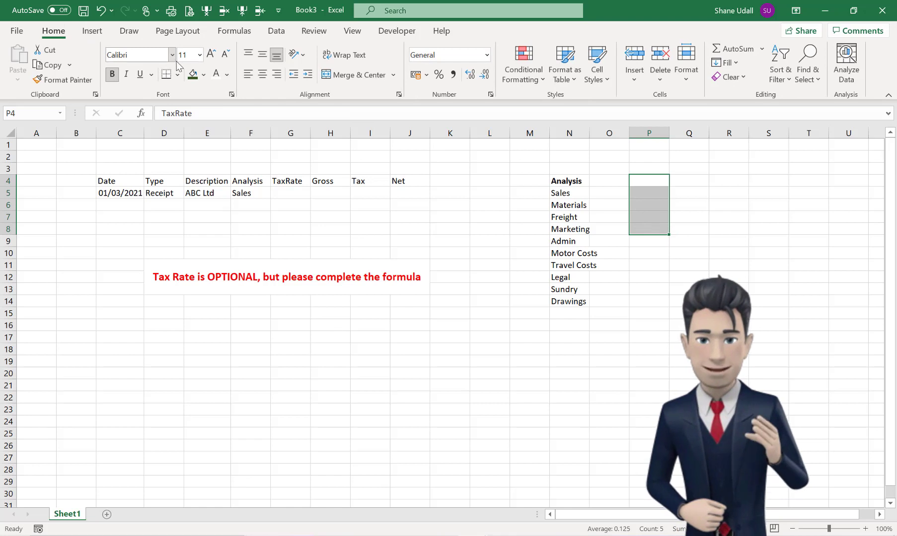
pyautogui.click(227, 74)
pyautogui.click(224, 92)
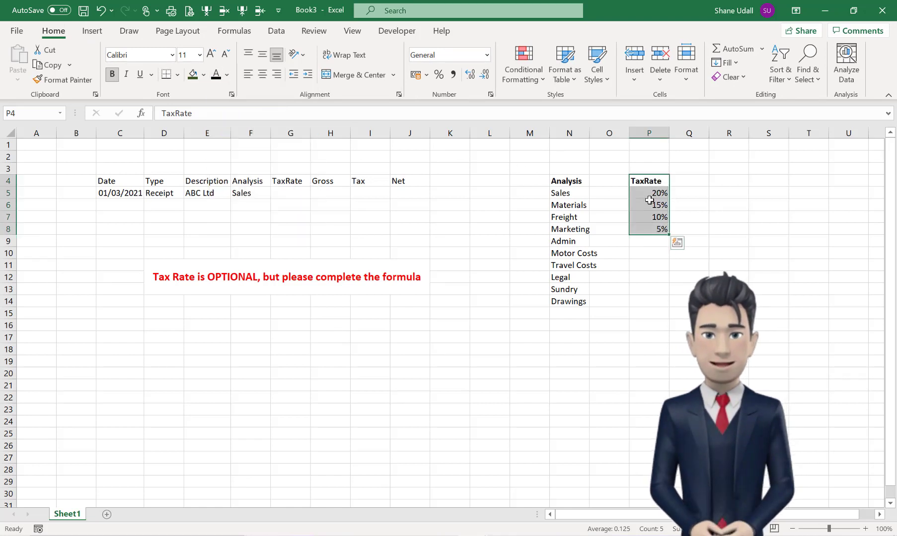
# Define the name 'TaxRate' for the rates 20%, 15%, 10%, 5% in P5:P8
pyautogui.moveTo(650, 193); pyautogui.dragTo(648, 229)
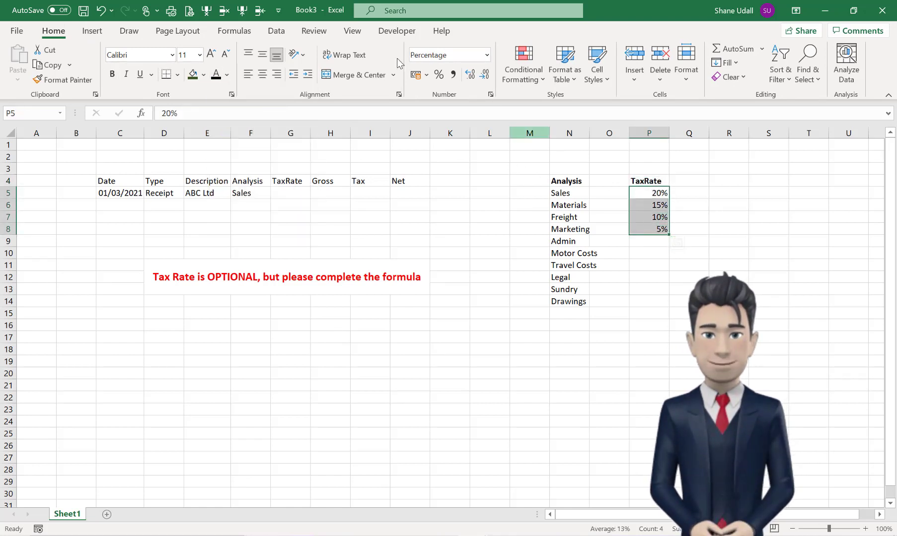
pyautogui.click(234, 31)
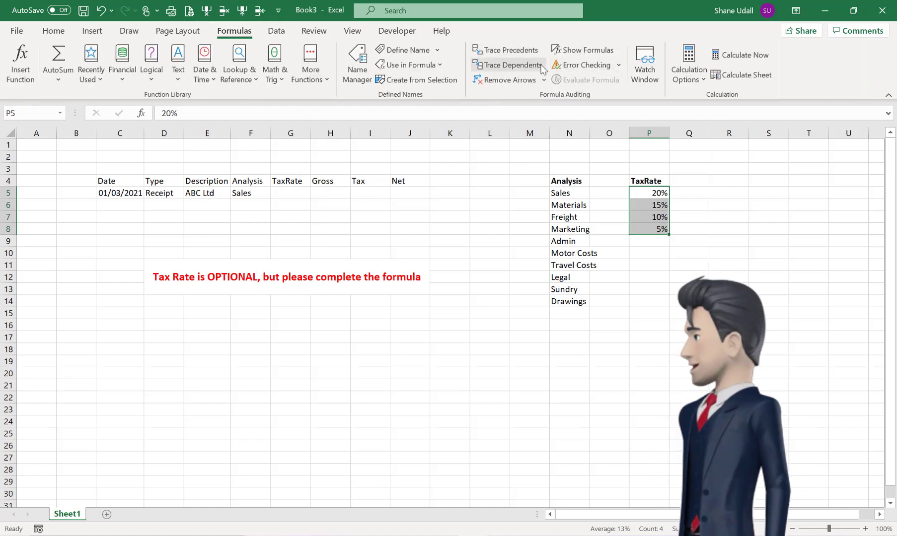
pyautogui.click(400, 50)
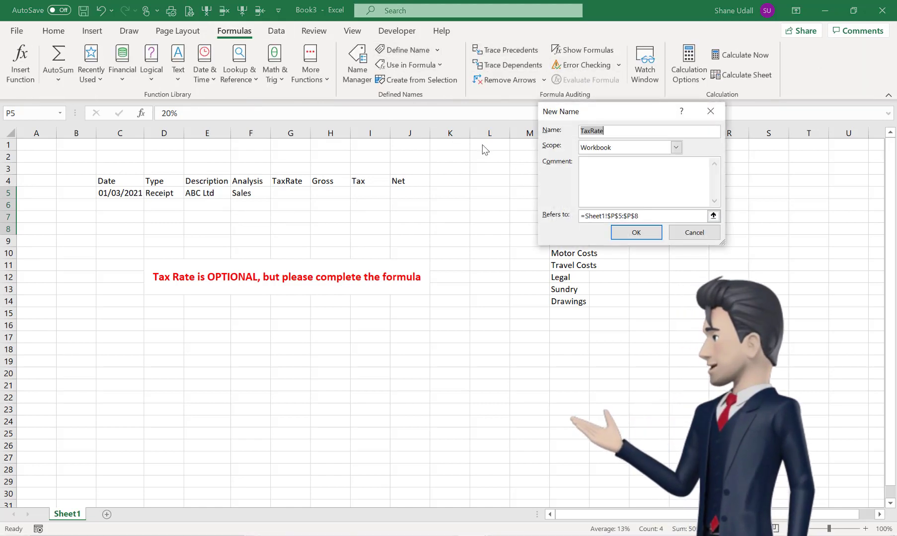
pyautogui.click(635, 234)
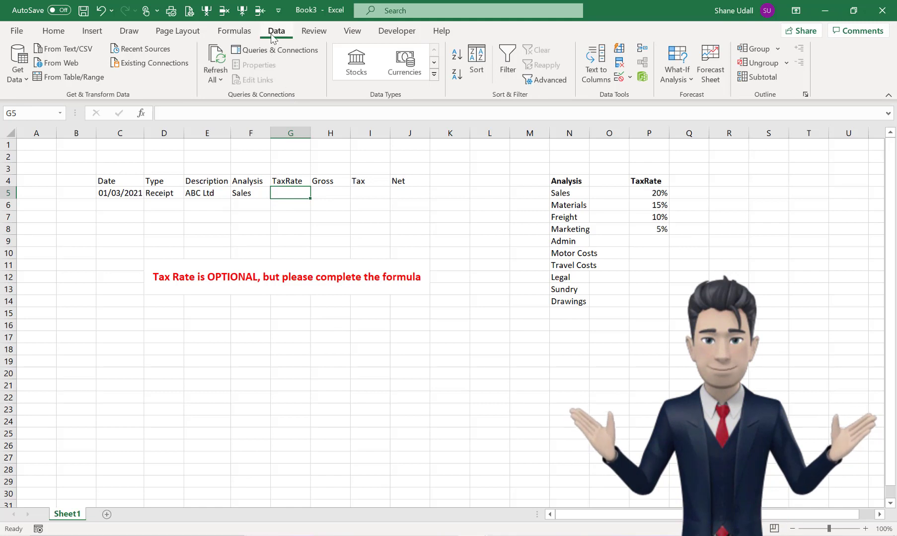
# Add a list validation to G5 with source =TaxRate
pyautogui.click(620, 78)
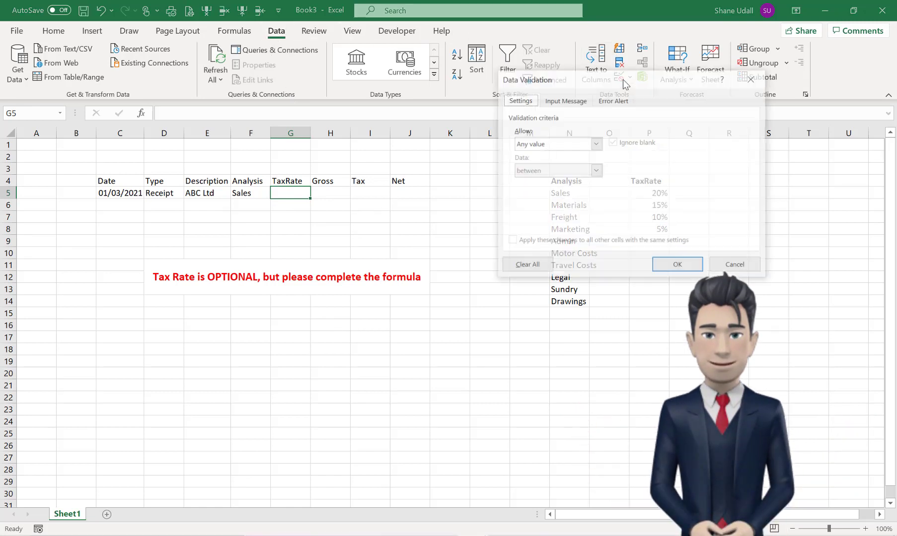
pyautogui.click(597, 143)
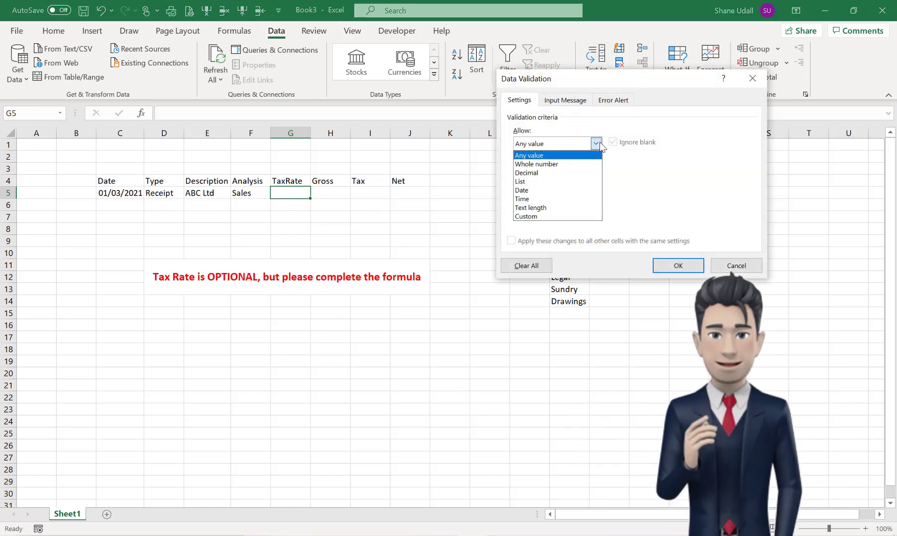
pyautogui.click(546, 187)
pyautogui.click(528, 198)
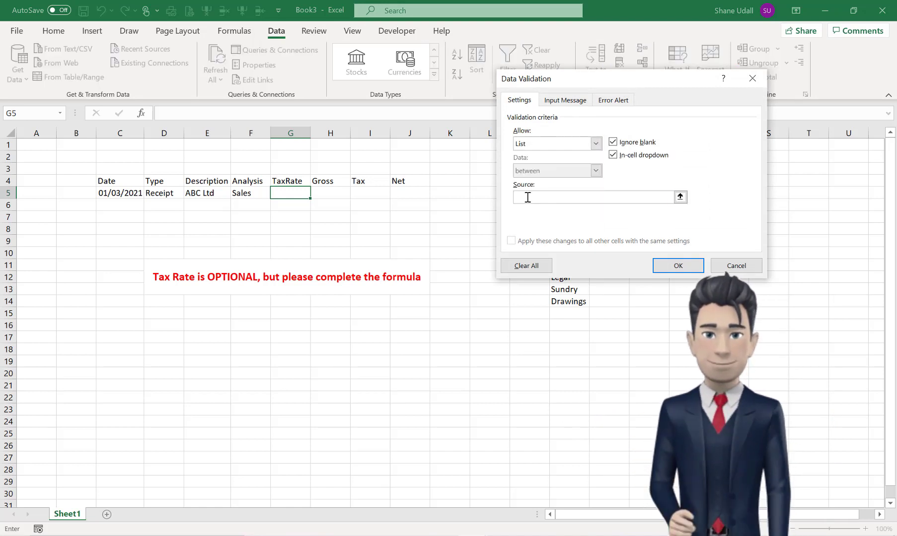
pyautogui.write('=TaxRa')
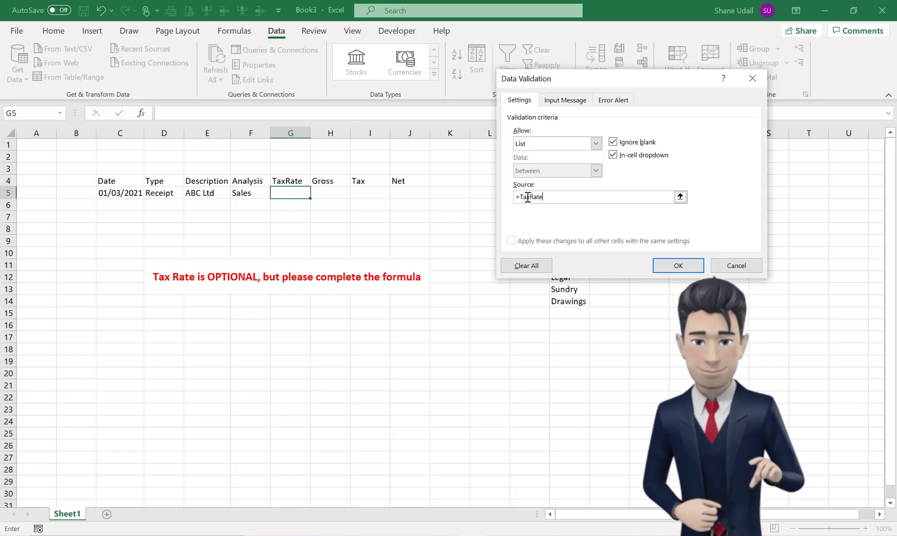
pyautogui.write('te')
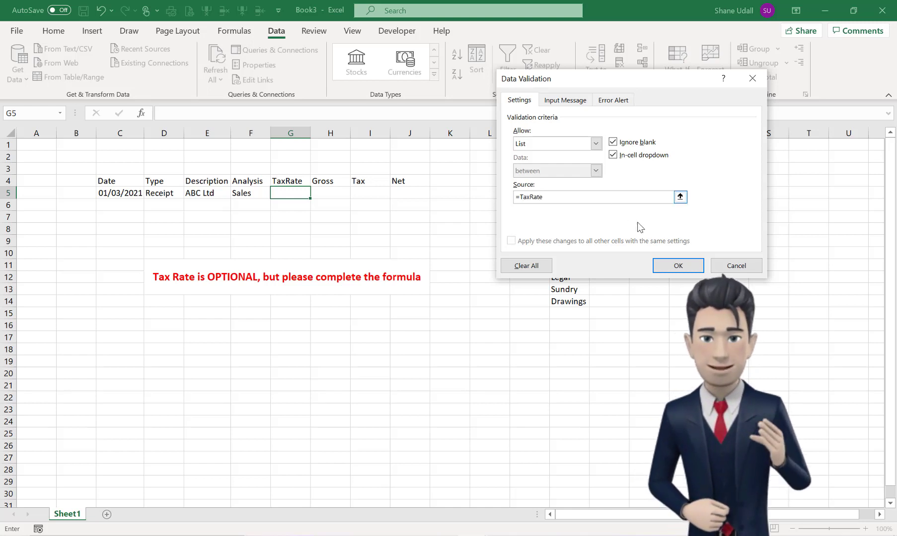
pyautogui.click(678, 266)
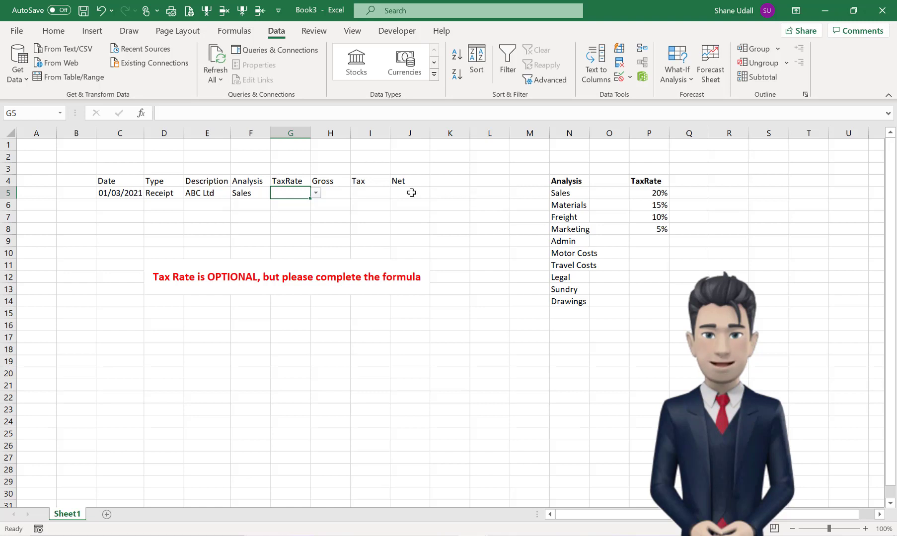
# Choose 20% from G5's dropdown and format it with Percent Style
pyautogui.click(316, 194)
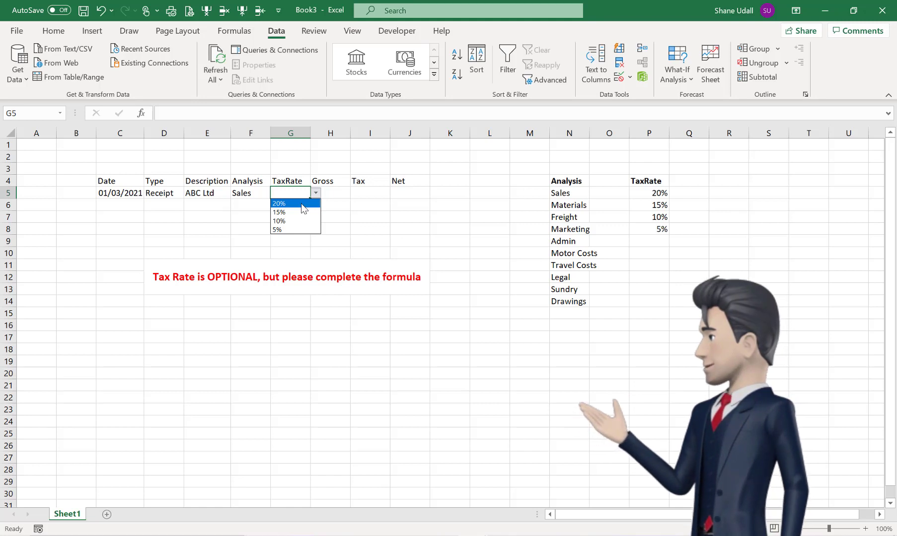
pyautogui.click(304, 209)
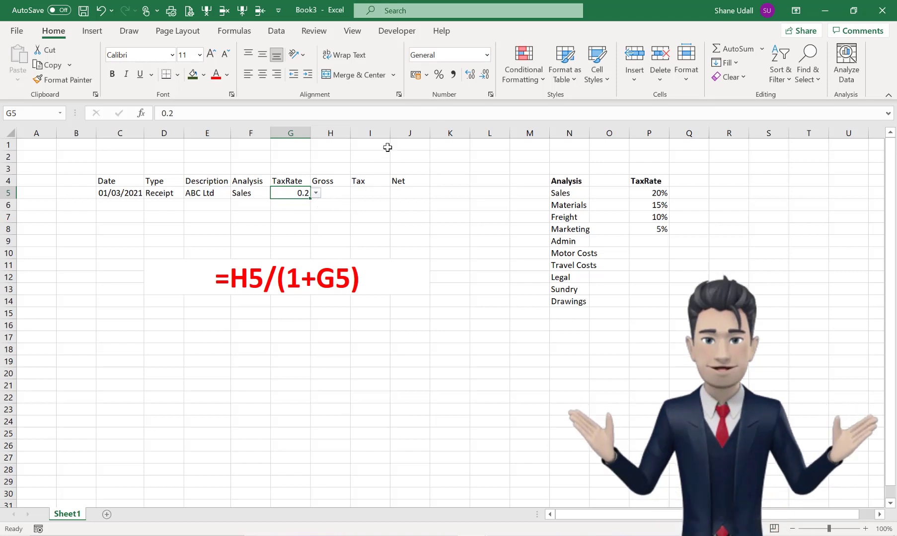
pyautogui.click(441, 75)
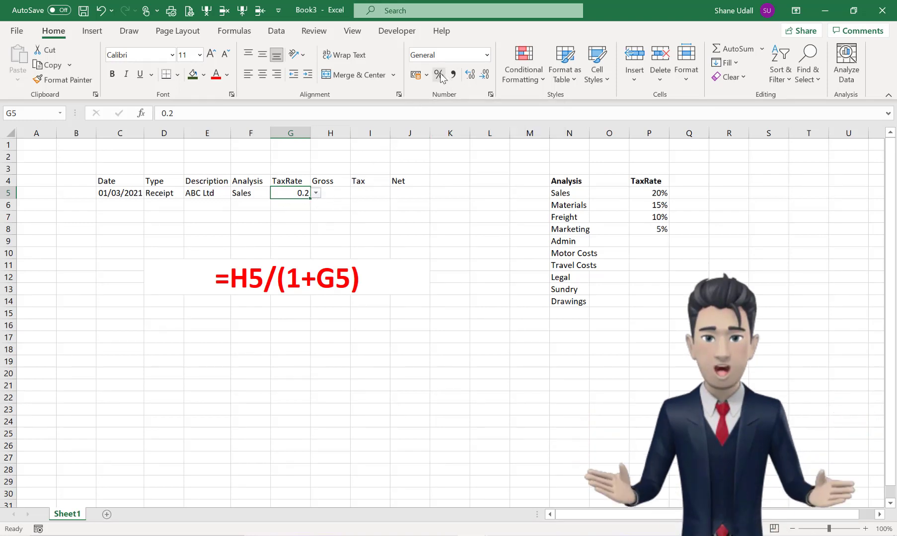
pyautogui.click(337, 195)
# Enter 120 as the gross in H5 and the net formula =+H5/(1+G5) in J5
pyautogui.write('120')
pyautogui.press('Tab')
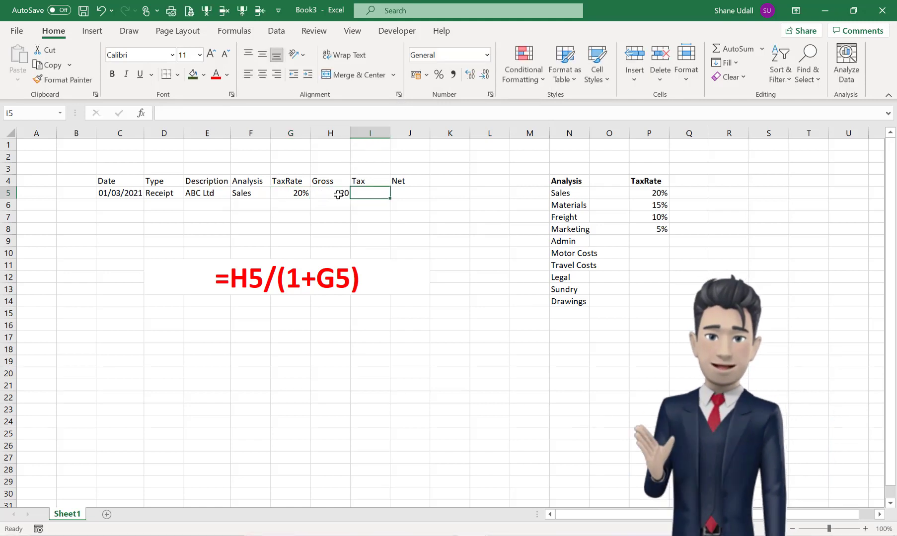
pyautogui.press('Tab')
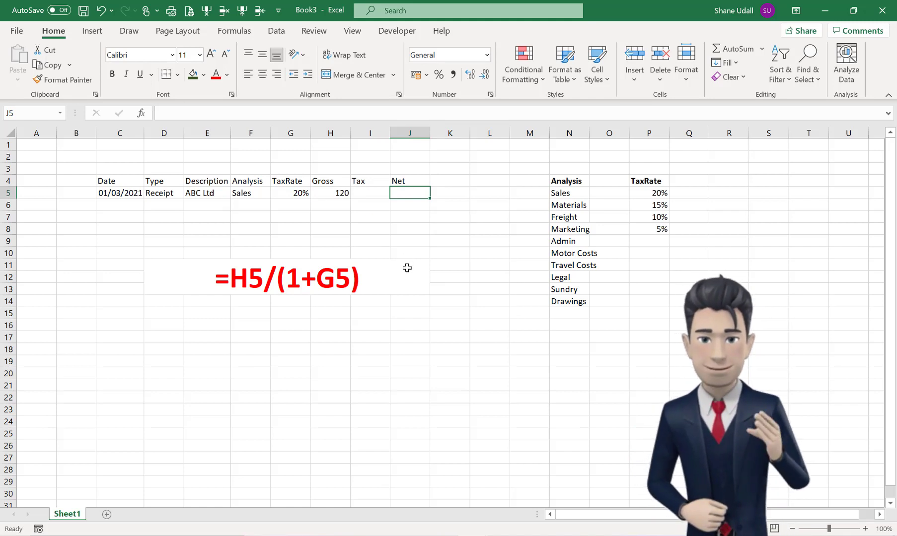
pyautogui.write('=')
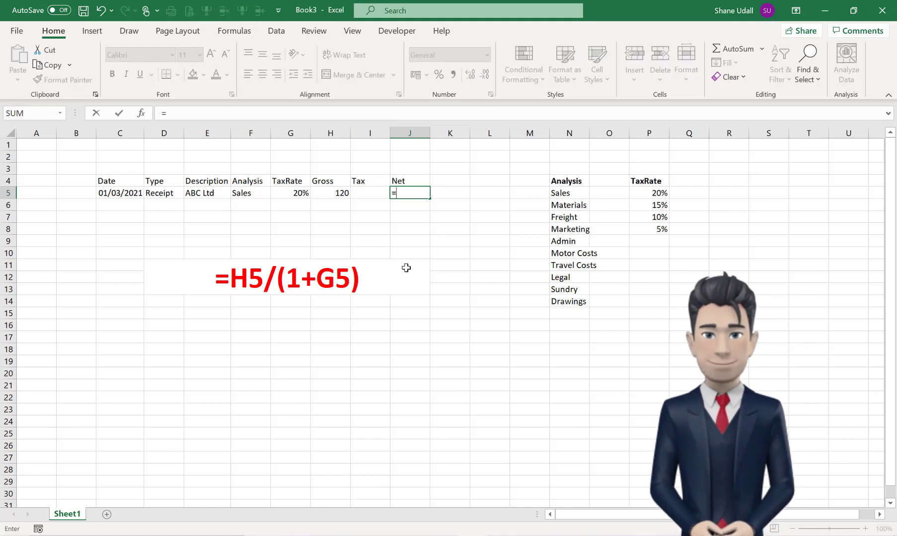
pyautogui.write('+H5')
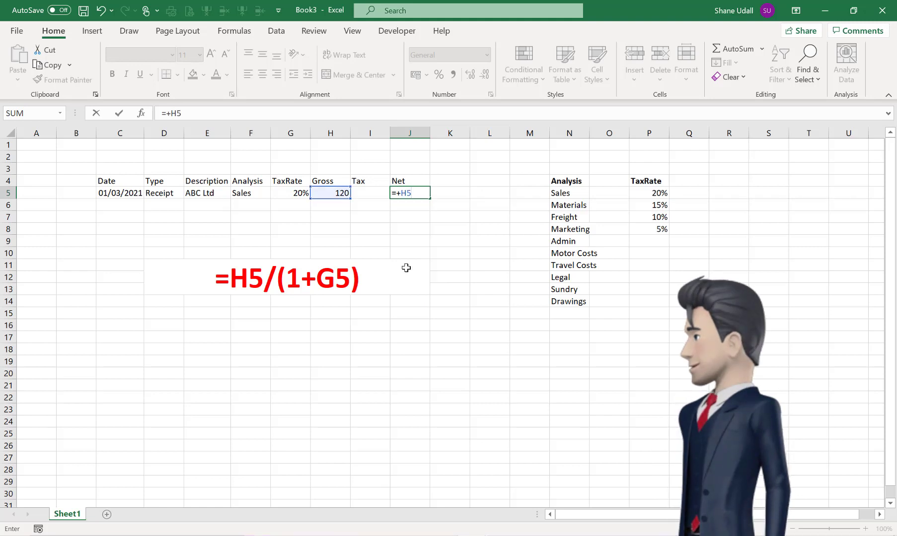
pyautogui.write('/(1')
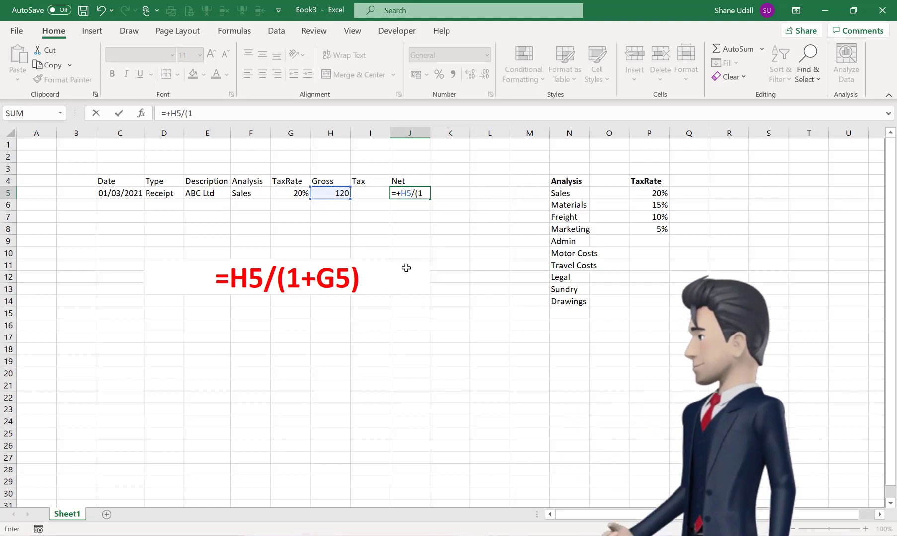
pyautogui.write('+G')
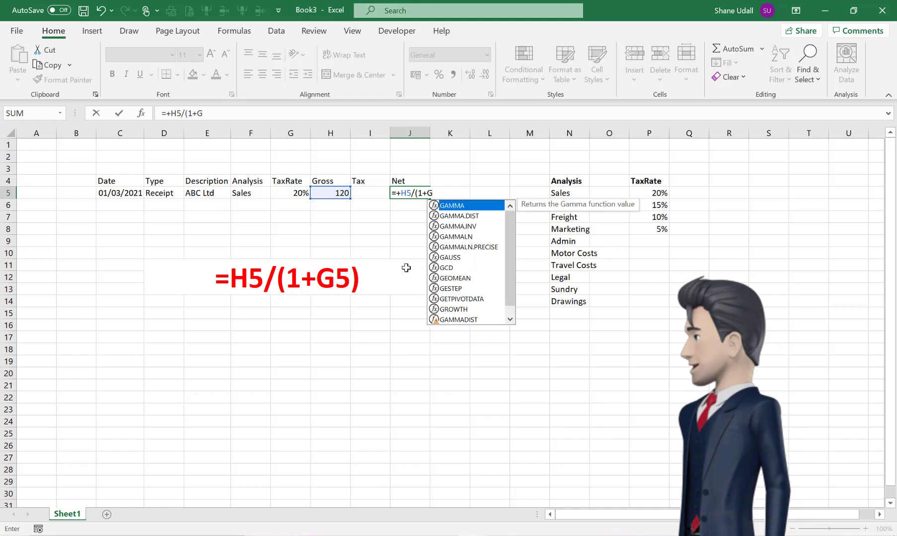
pyautogui.write('5)')
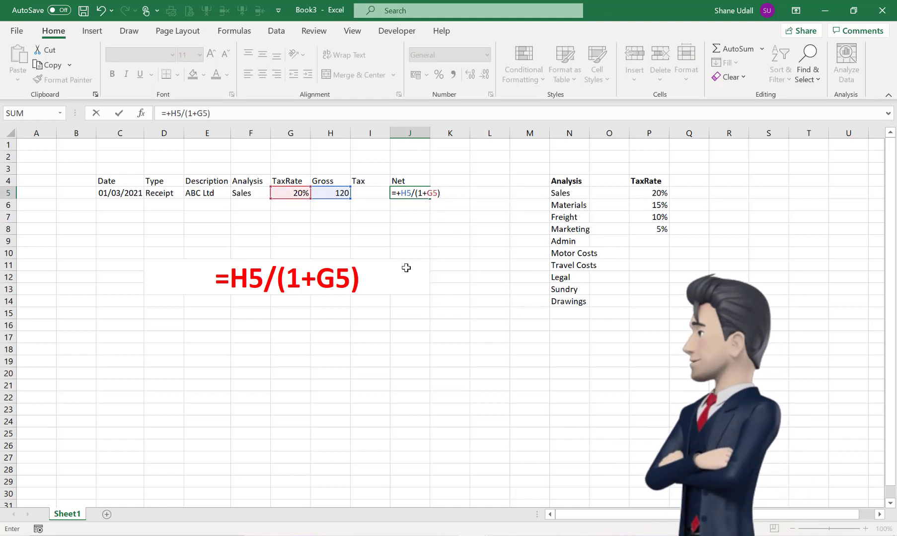
pyautogui.press('Return')
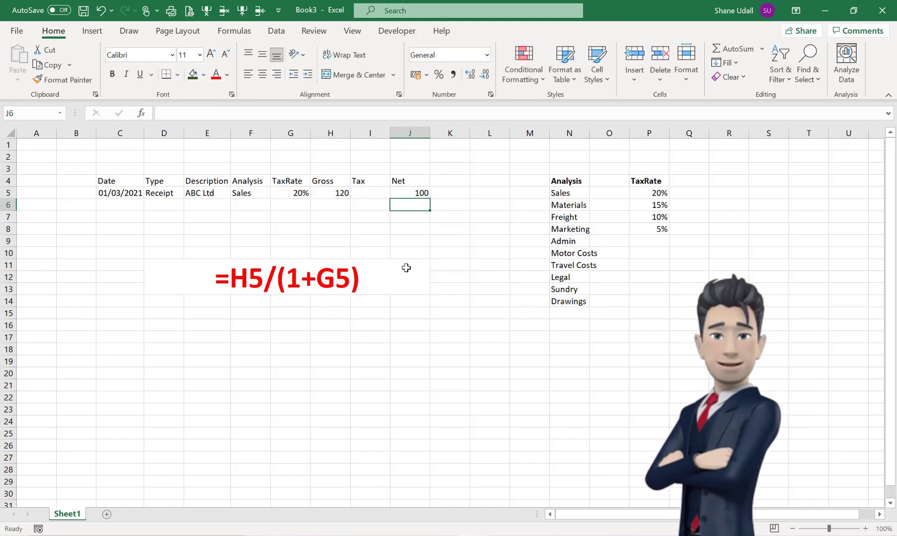
pyautogui.press('Up')
pyautogui.press('Left')
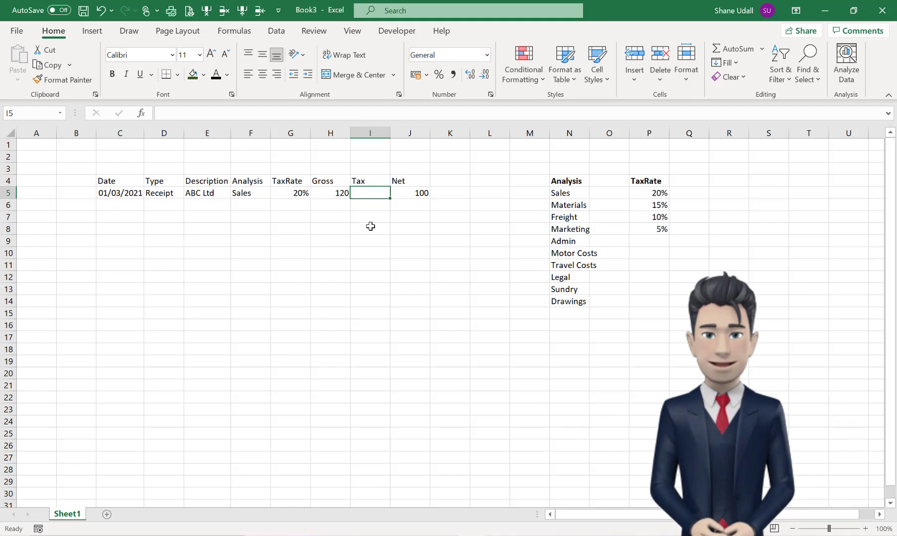
# Enter the tax formula =+H5-J5 in I5, giving 20
pyautogui.write('+')
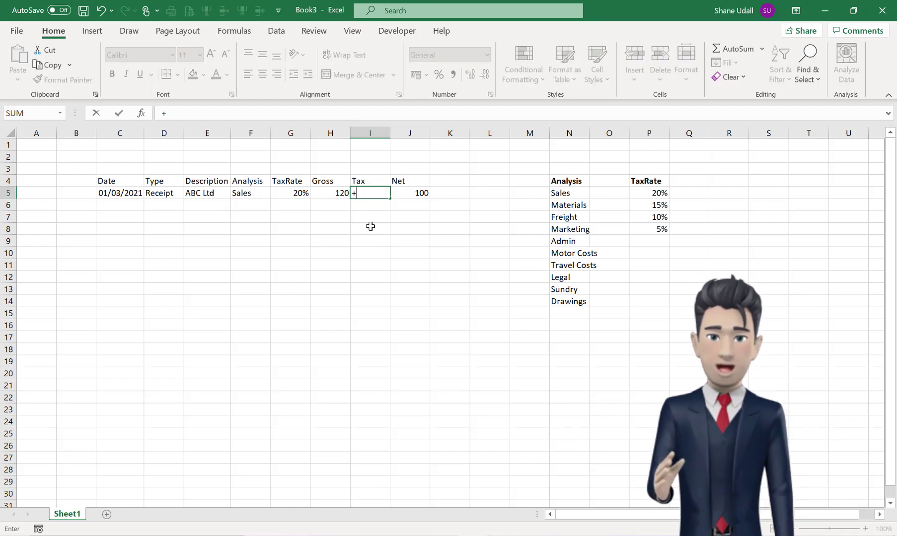
pyautogui.press('Left')
pyautogui.write('-')
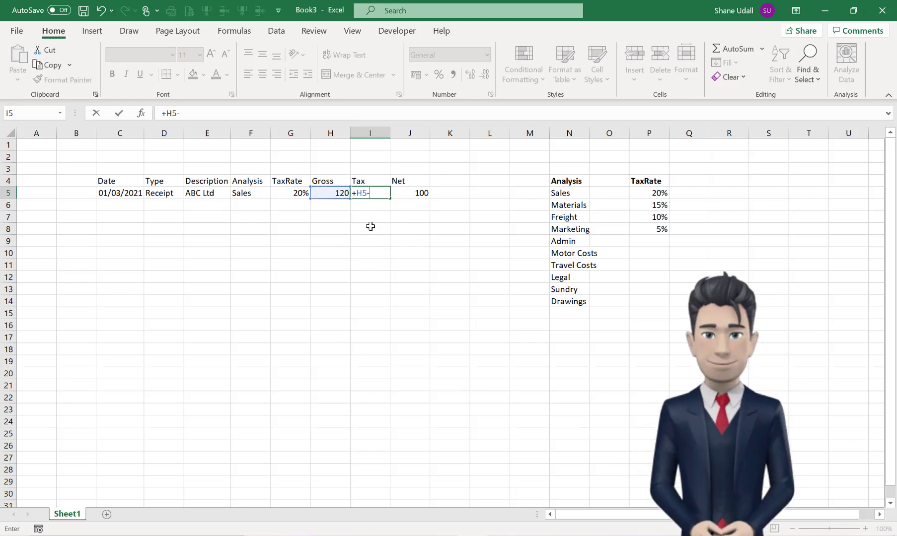
pyautogui.click(413, 197)
pyautogui.press('Return')
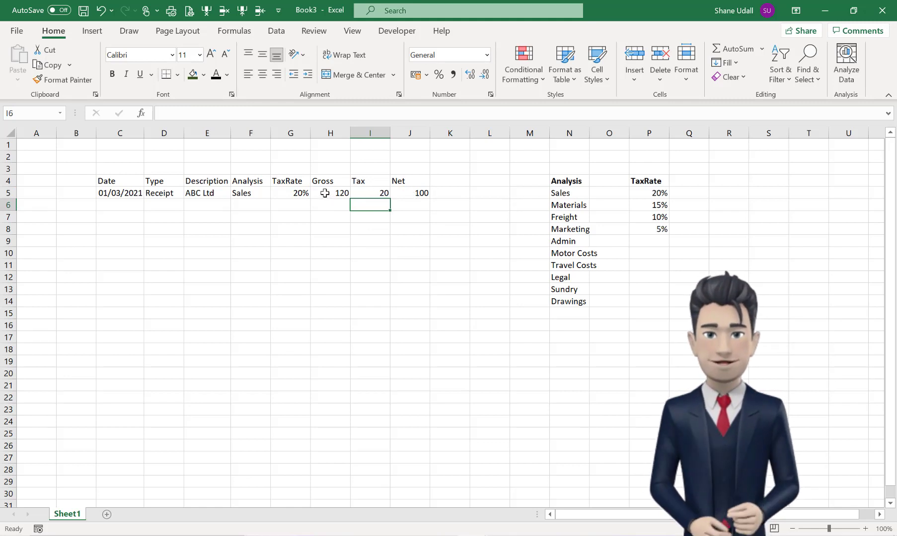
# Format H5:J5 as Number with two decimal places
pyautogui.moveTo(329, 194); pyautogui.dragTo(405, 191)
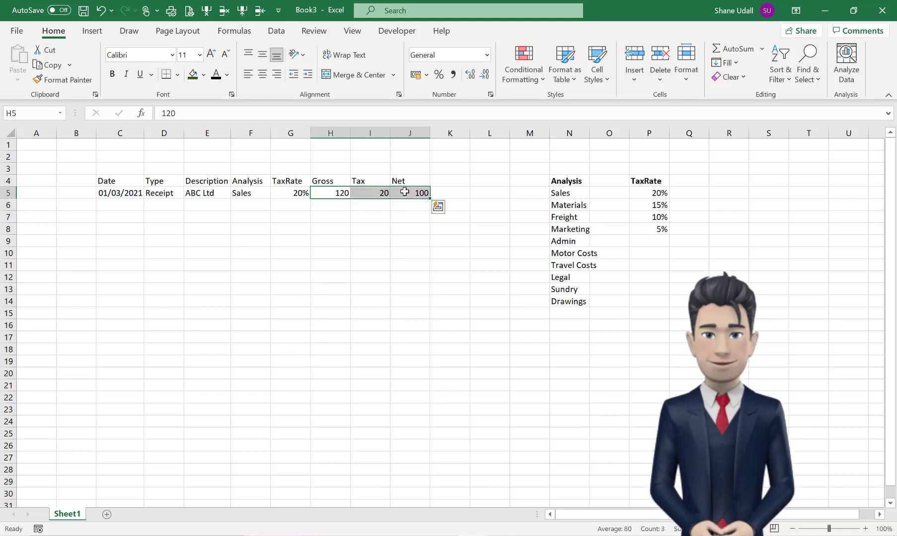
pyautogui.rightClick(404, 191)
pyautogui.press('Escape')
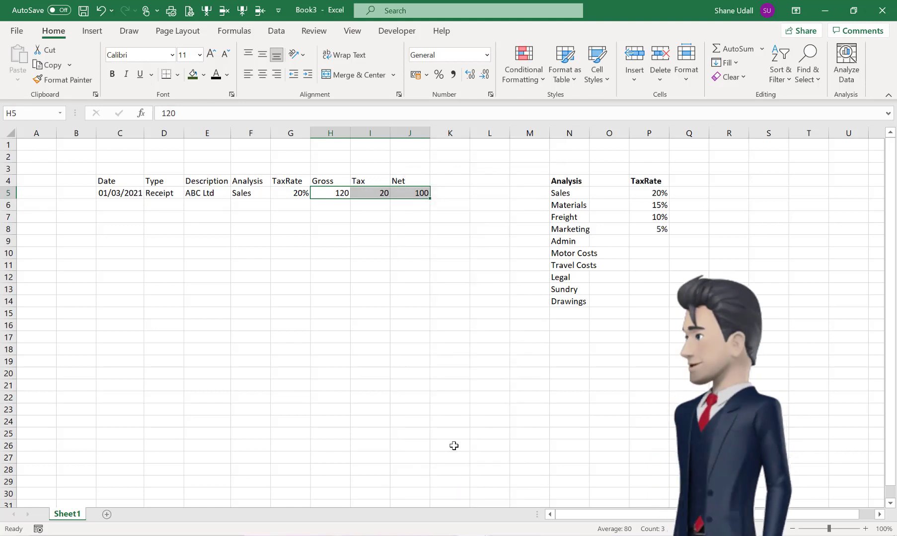
pyautogui.hotkey('ctrl', '1')
pyautogui.click(323, 280)
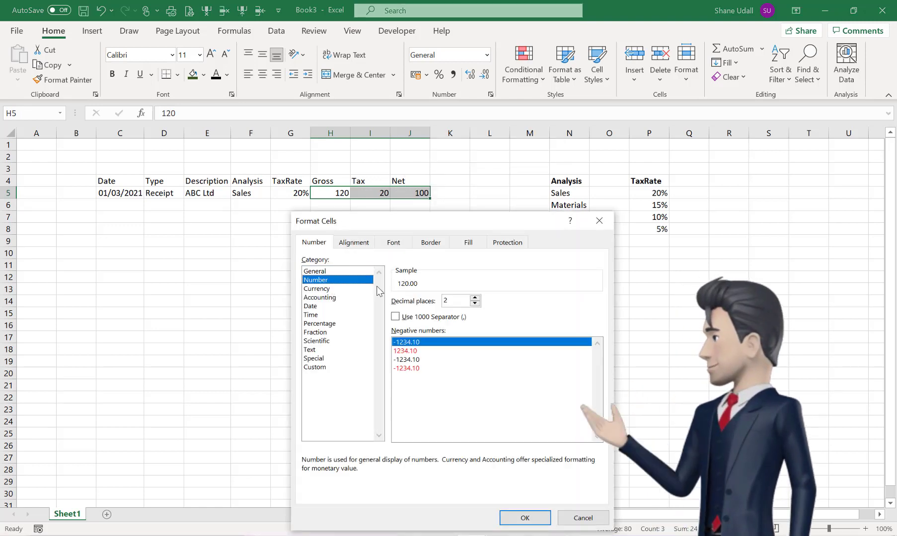
pyautogui.click(519, 517)
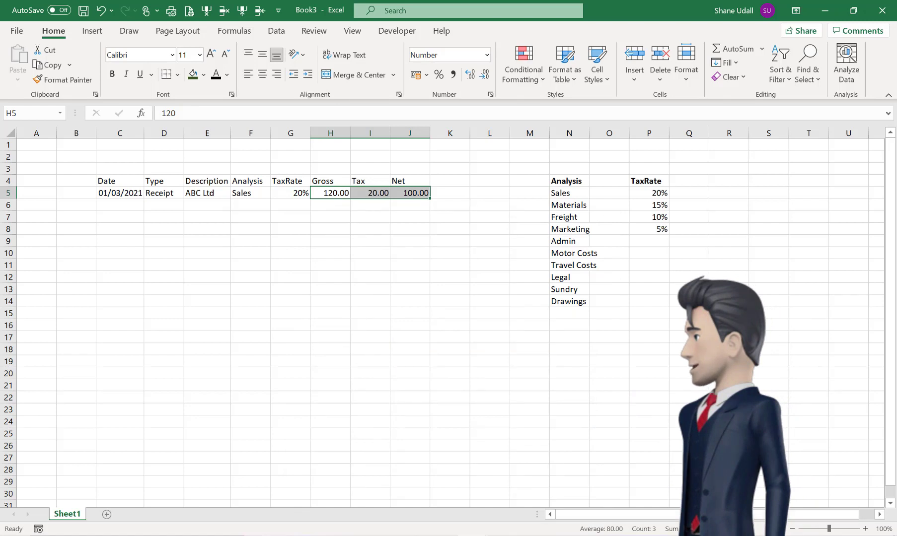
pyautogui.click(455, 191)
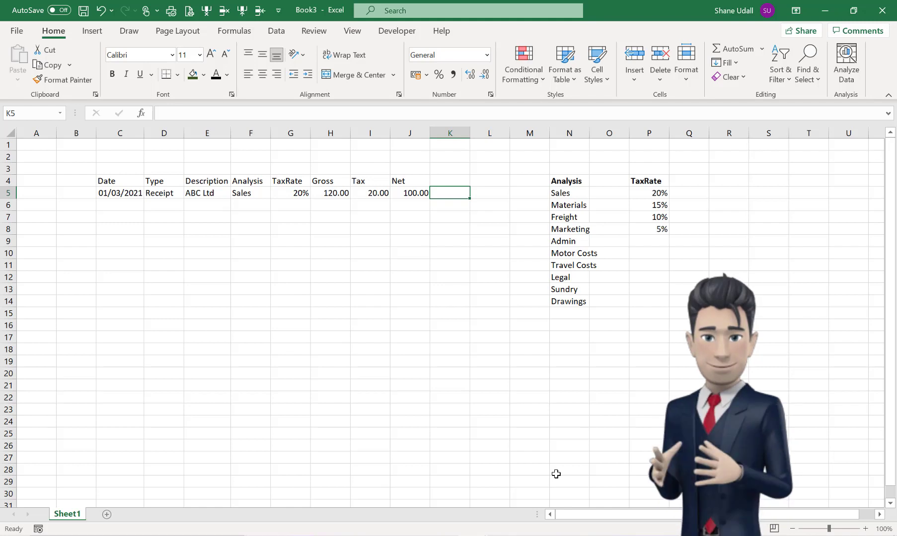
# Convert C4:J19 into an Excel table, using row 4's Date through Net as headers
pyautogui.click(92, 31)
pyautogui.moveTo(114, 181); pyautogui.dragTo(402, 359)
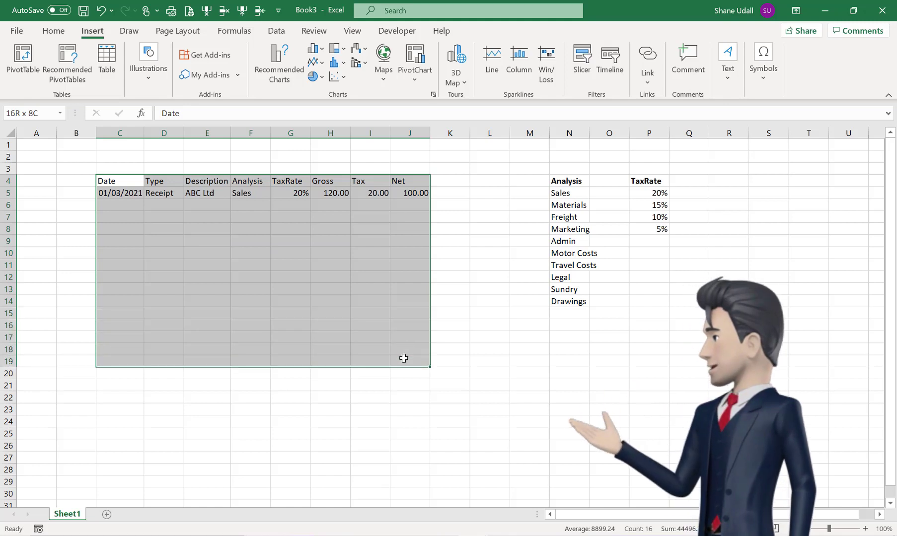
pyautogui.click(109, 59)
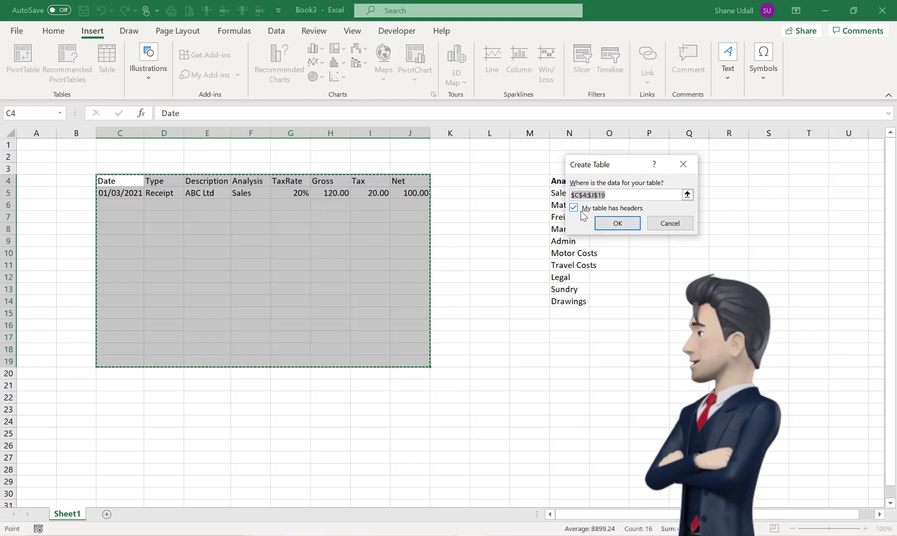
pyautogui.click(617, 224)
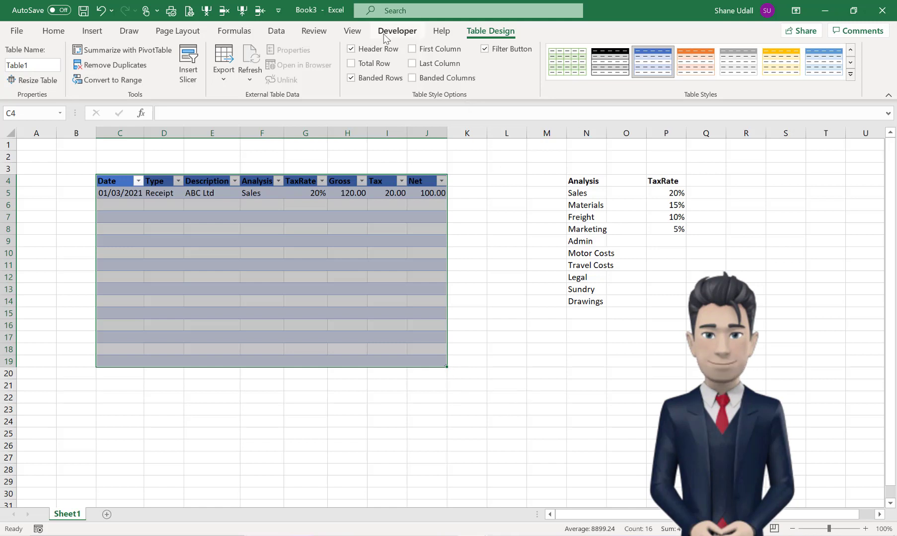
# Turn on the table's Total row and apply the light green banded table style
pyautogui.click(351, 64)
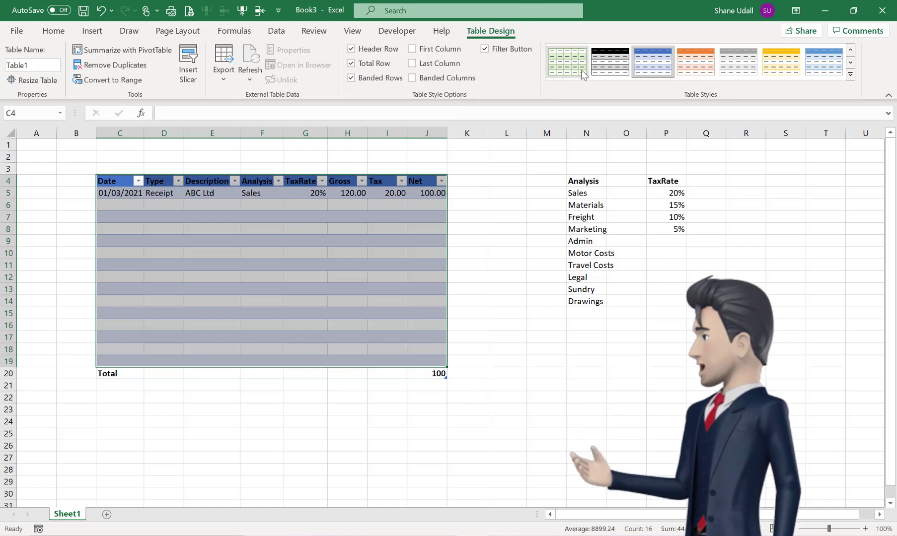
pyautogui.click(568, 68)
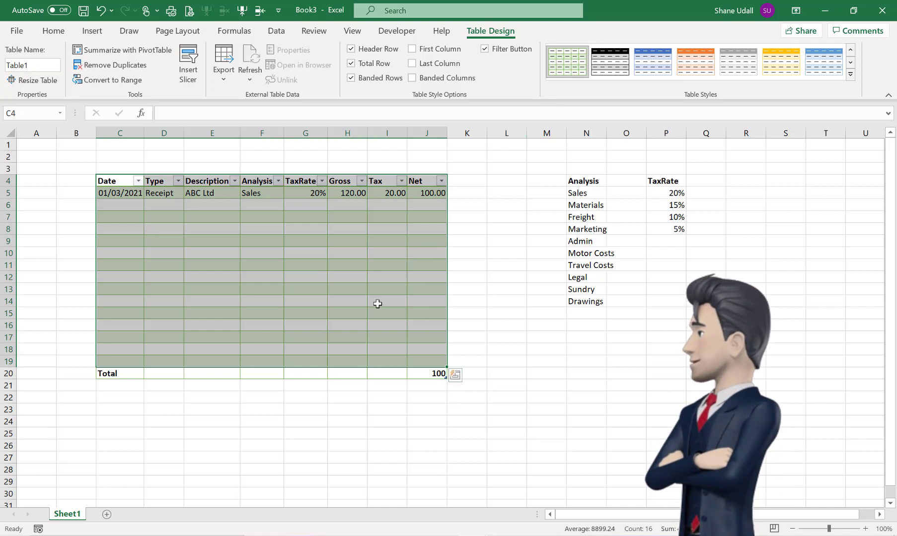
# Set the Total row to Sum under Gross (120) and Tax (20)
pyautogui.click(342, 373)
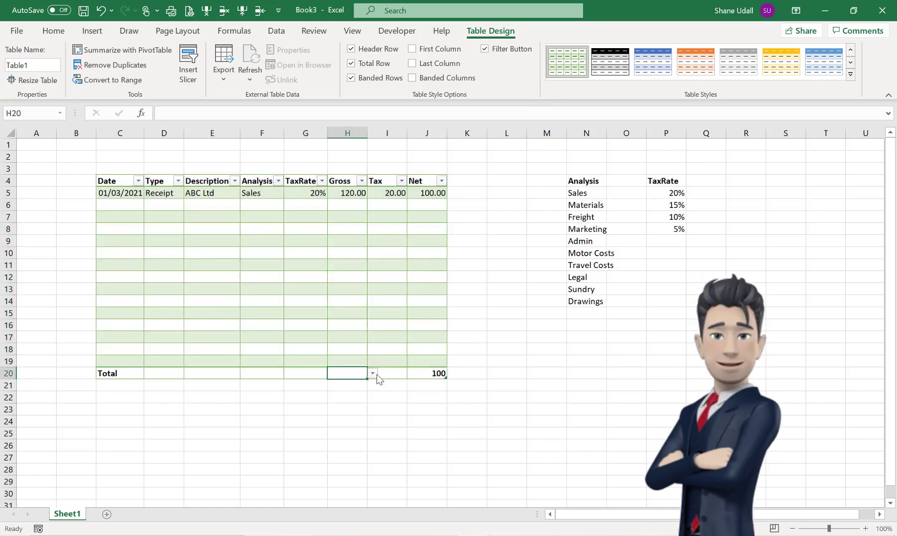
pyautogui.click(372, 373)
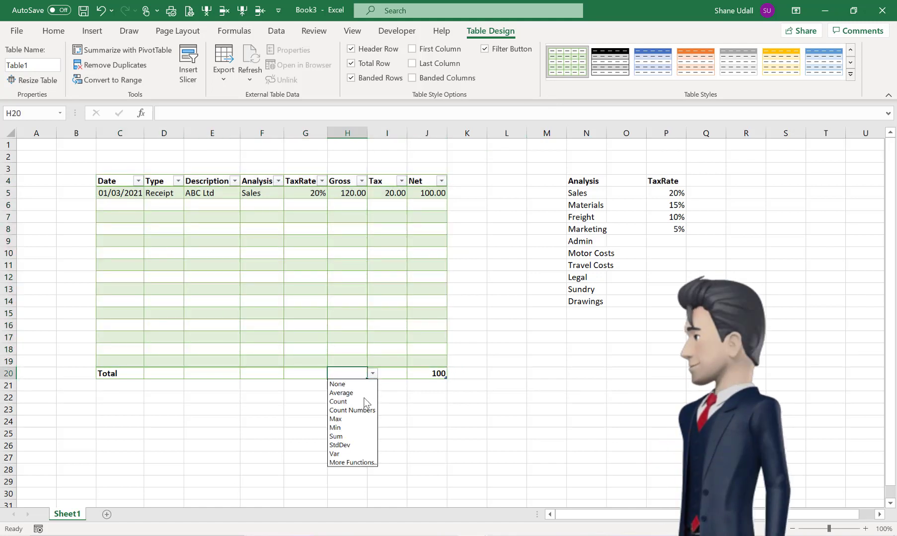
pyautogui.click(349, 437)
pyautogui.click(395, 374)
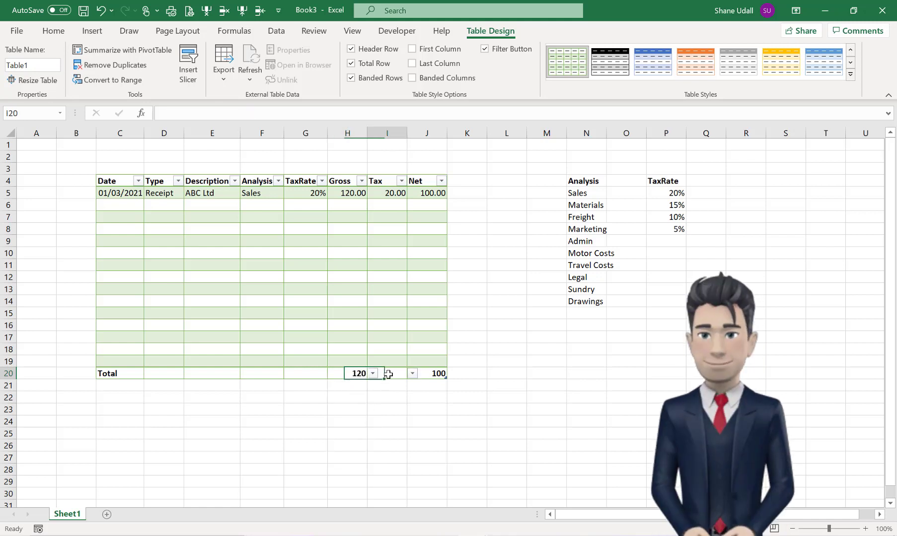
pyautogui.click(372, 373)
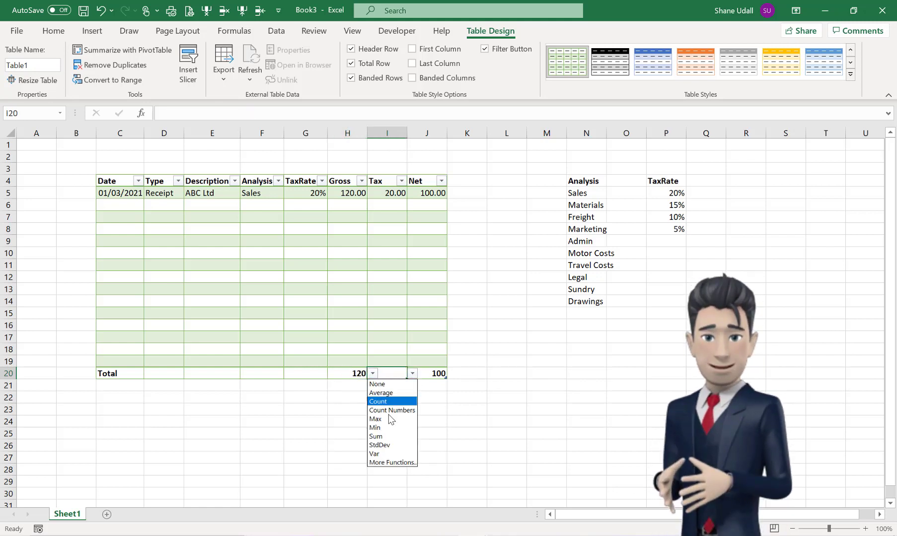
pyautogui.click(376, 437)
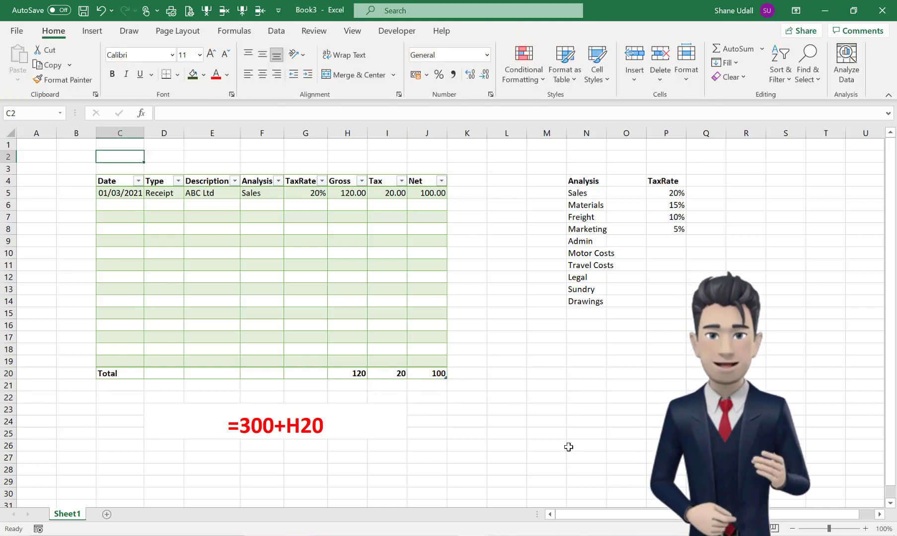
# Enter 'HSBC Bank' in C2 and the balance formula +300+H20 in D2, showing 420
pyautogui.write('HSBC')
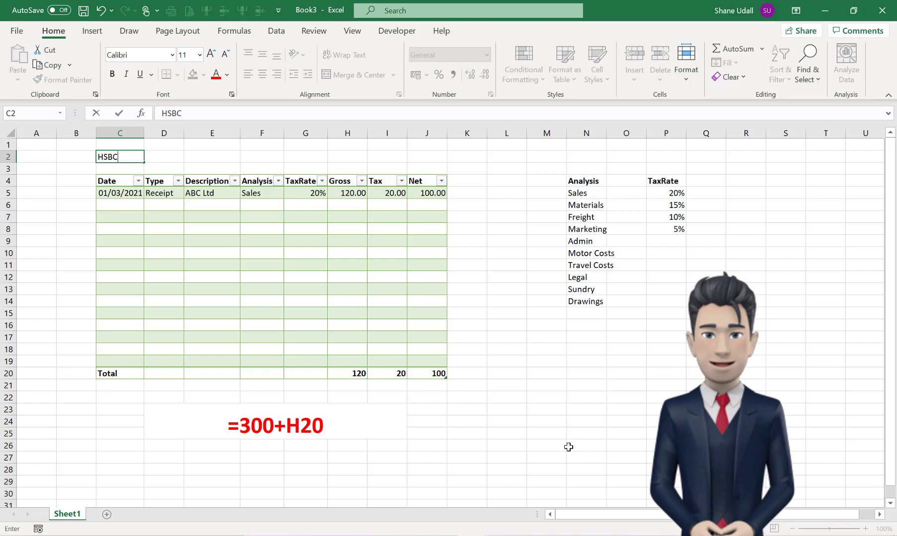
pyautogui.write(' Bank')
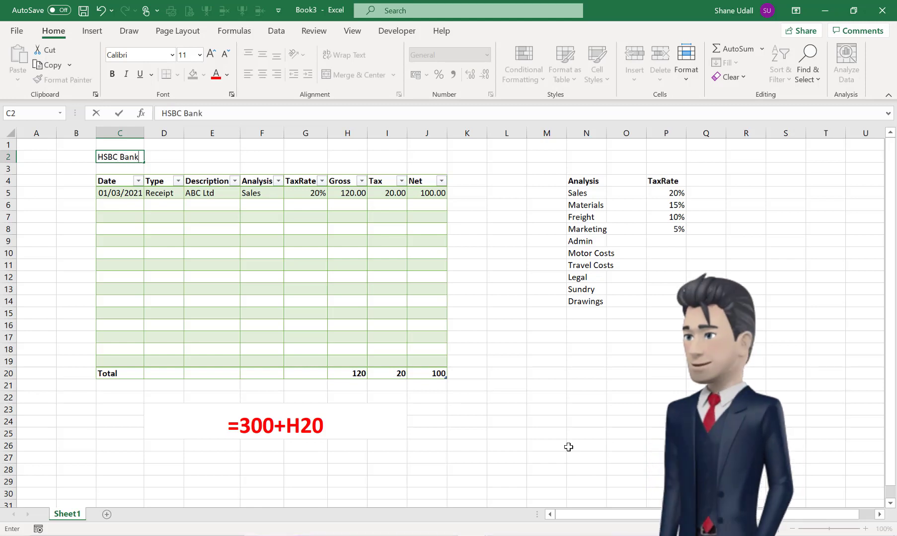
pyautogui.press('Tab')
pyautogui.write('+')
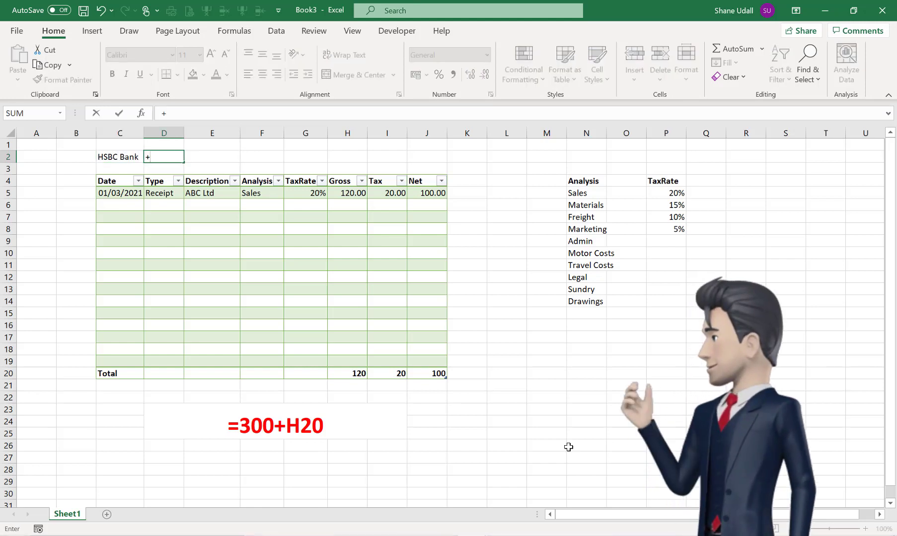
pyautogui.write('300+H20')
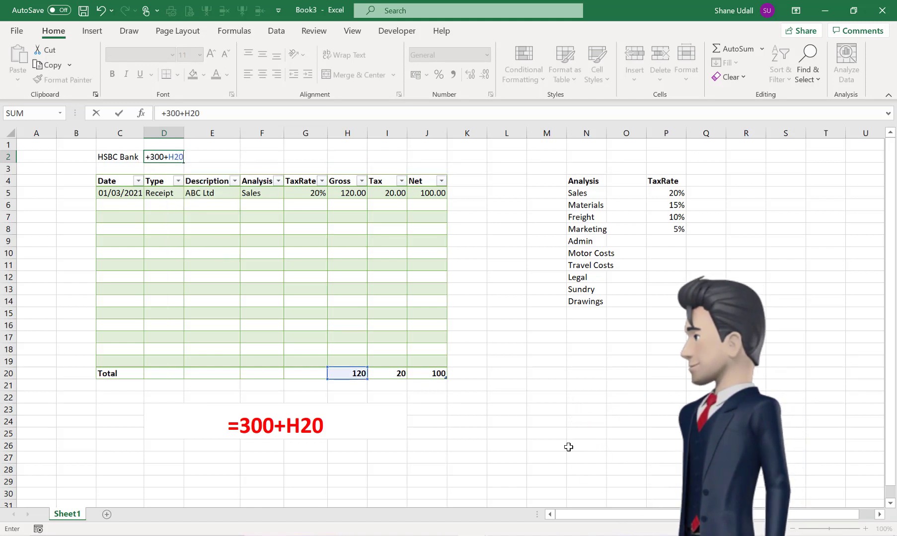
pyautogui.press('Return')
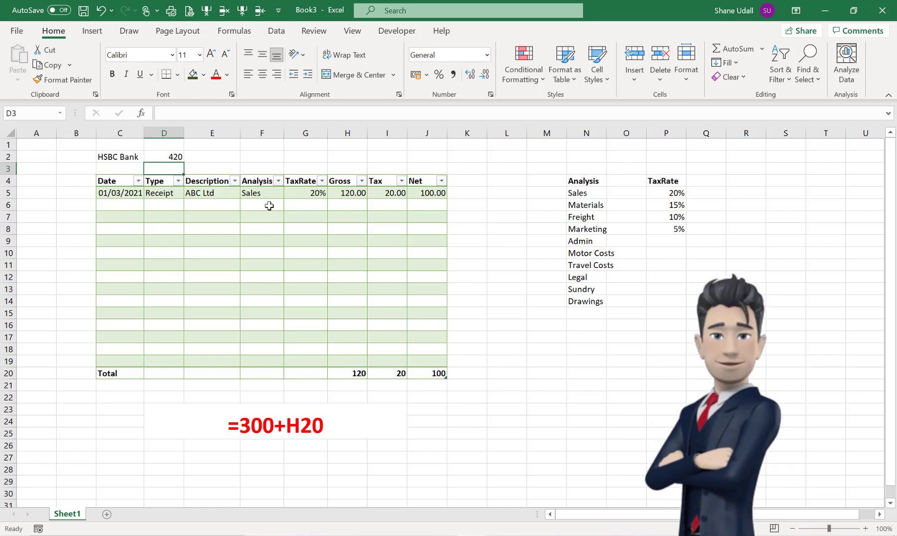
pyautogui.click(175, 156)
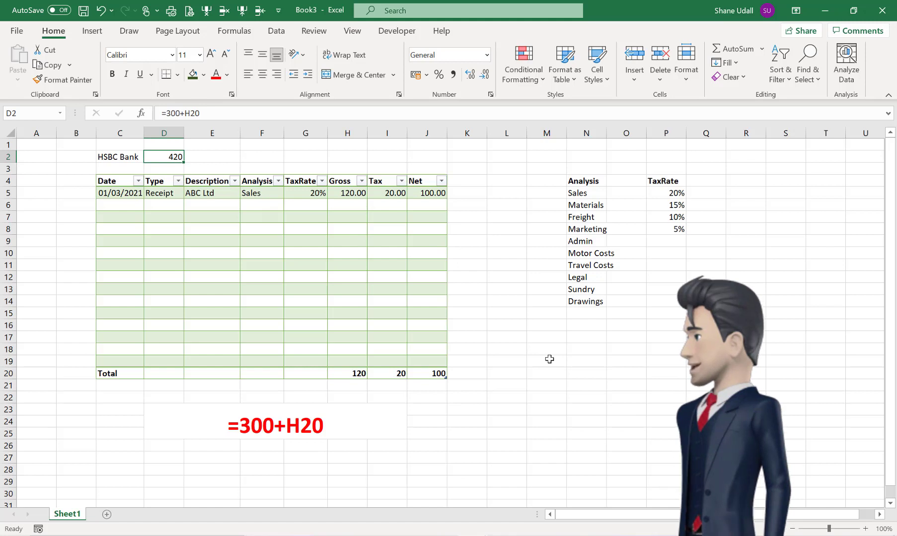
pyautogui.click(346, 376)
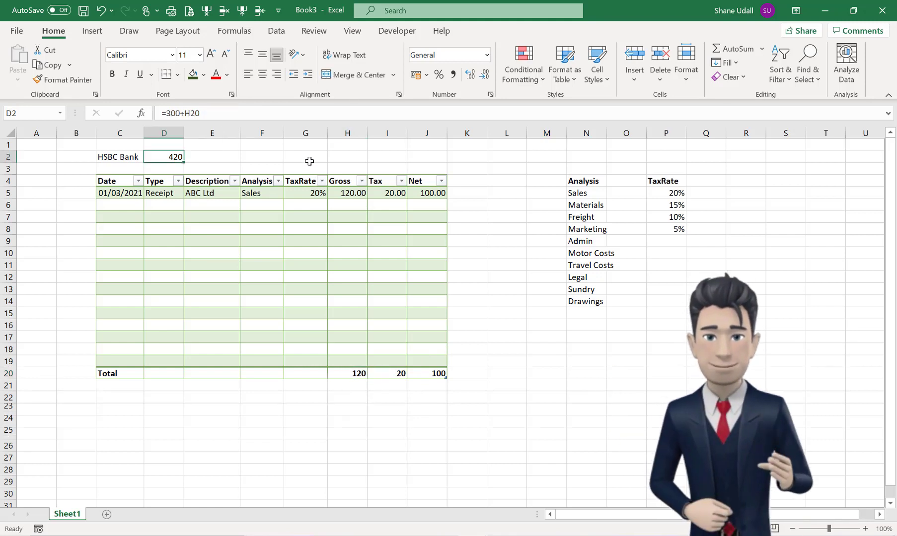
# Merge G2:J2, enter the title 'Highfield Widgets - March 2021' and right-align it
pyautogui.moveTo(300, 155); pyautogui.dragTo(418, 156)
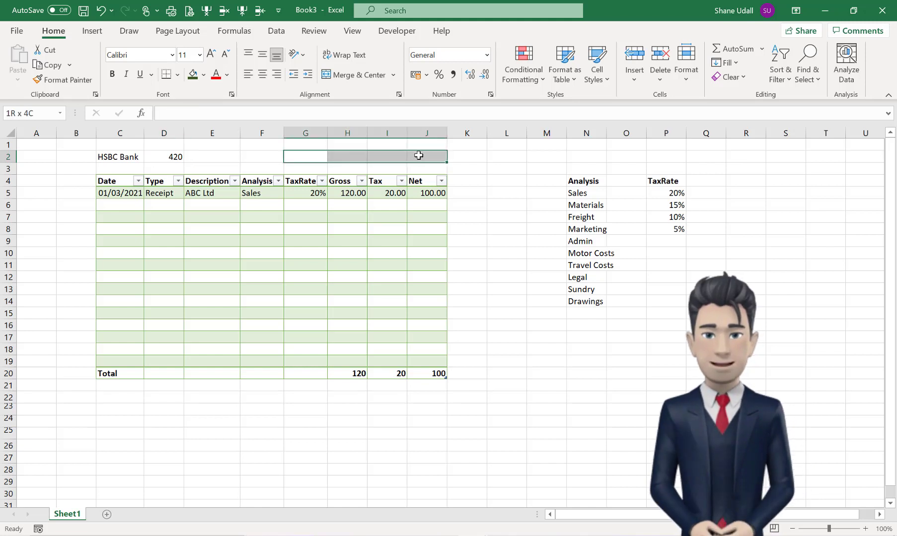
pyautogui.click(351, 75)
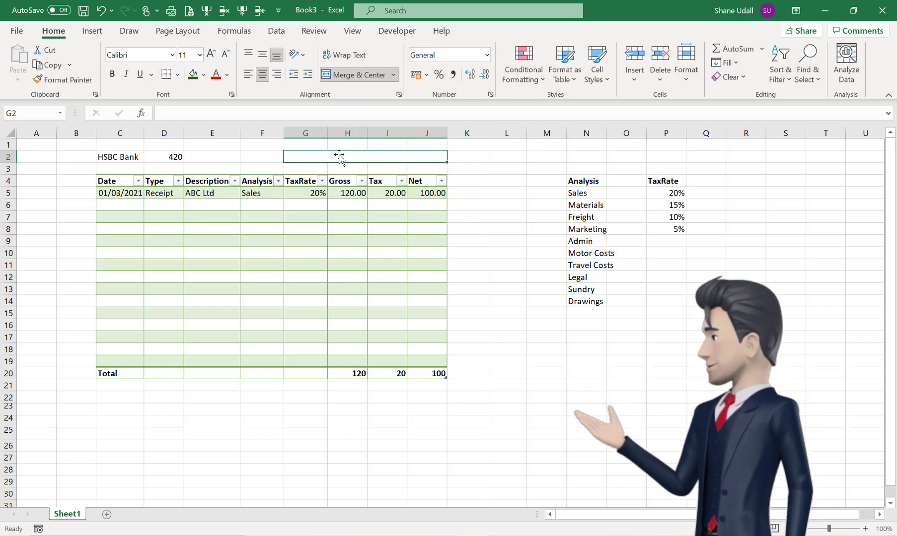
pyautogui.write('Highf')
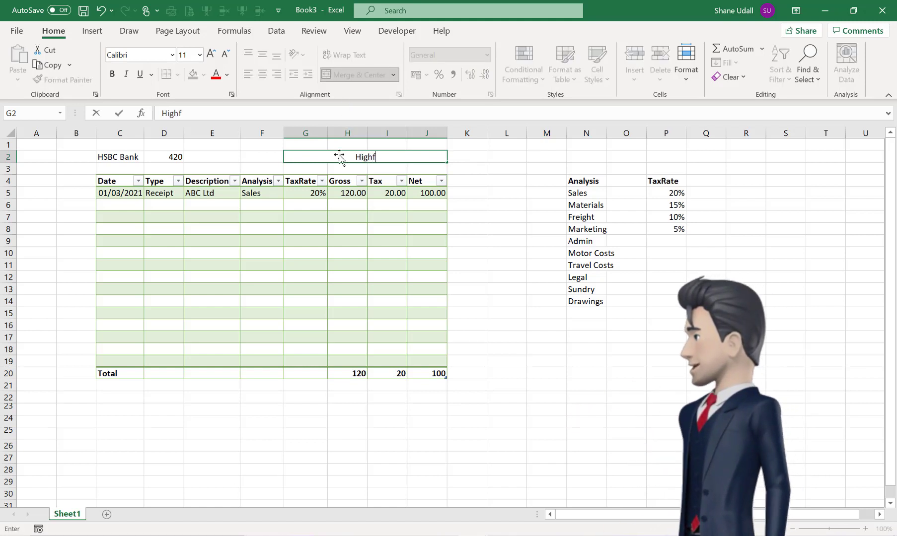
pyautogui.write('ield Widgets')
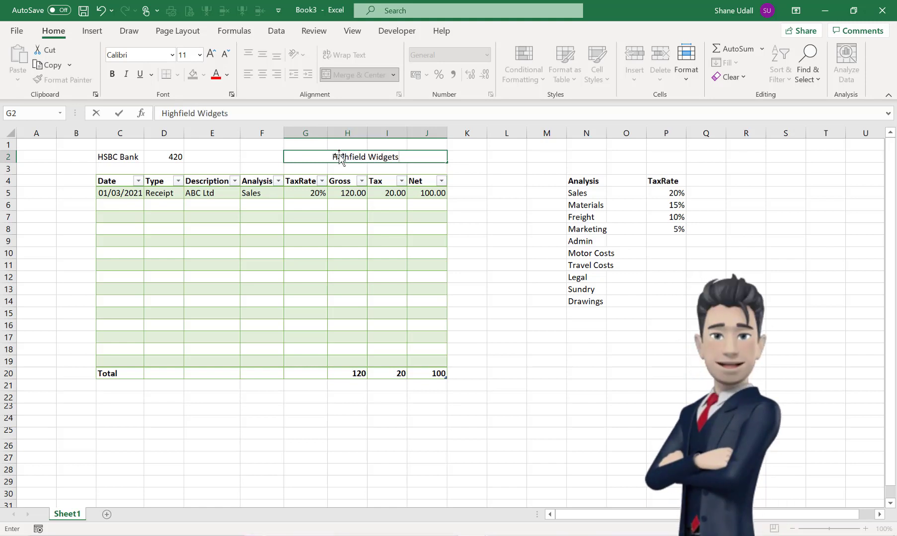
pyautogui.write(' - ')
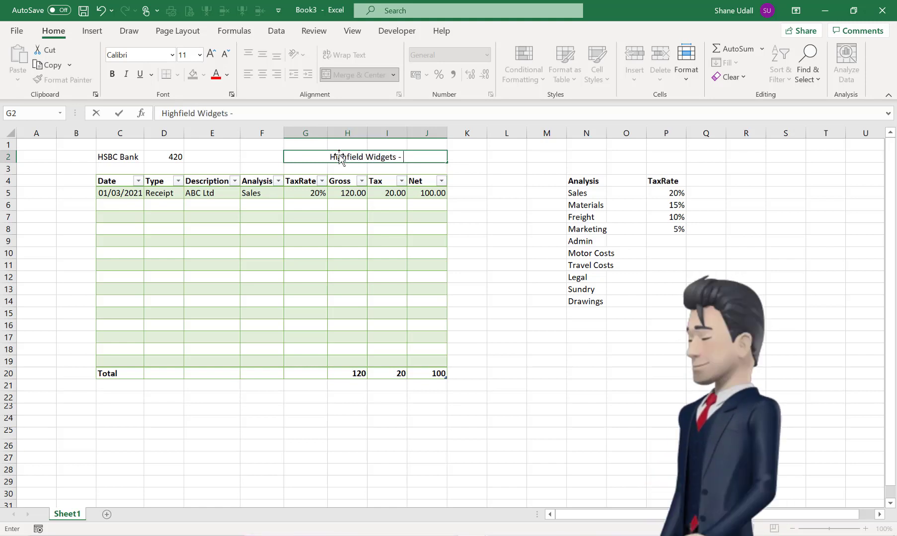
pyautogui.write('March 2021')
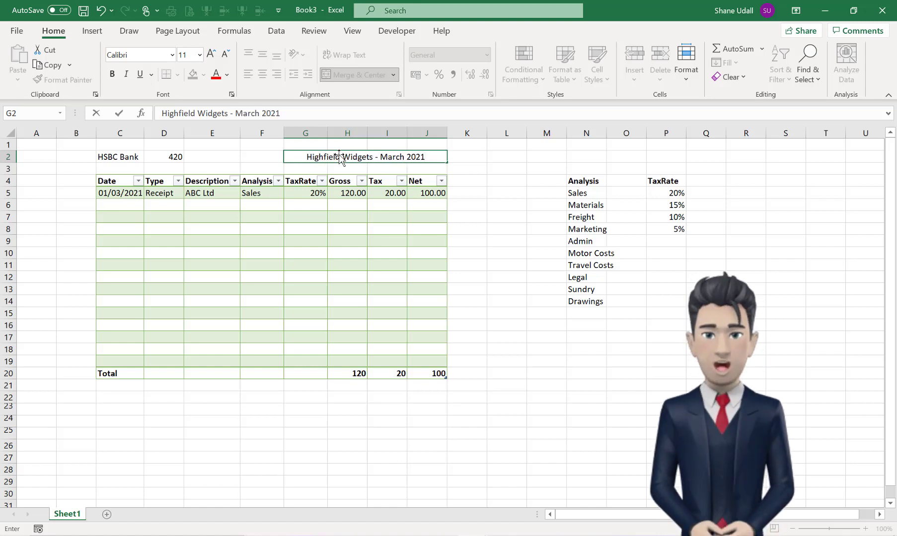
pyautogui.press('Return')
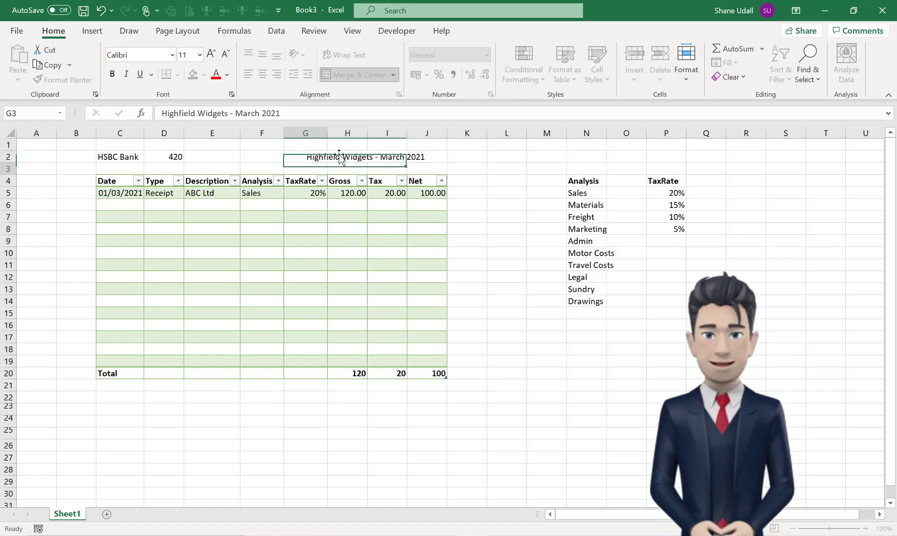
pyautogui.click(339, 156)
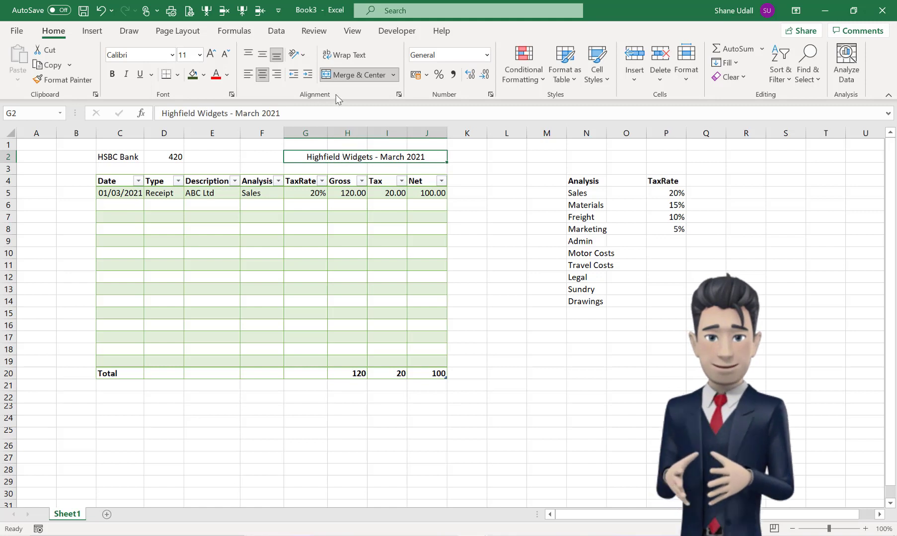
pyautogui.click(277, 75)
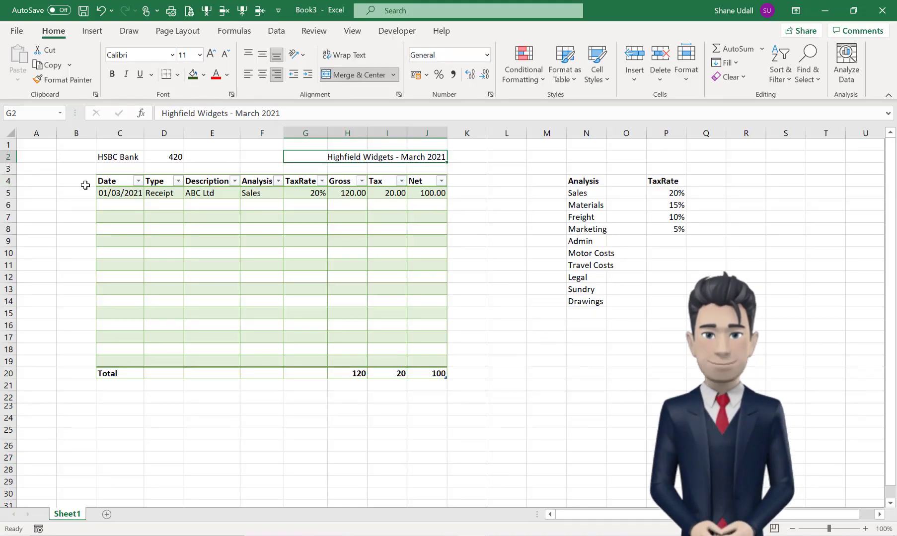
# Fill row 5's Type, Description, TaxRate, Tax and Net entries down to row 19
pyautogui.moveTo(98, 191); pyautogui.dragTo(314, 192)
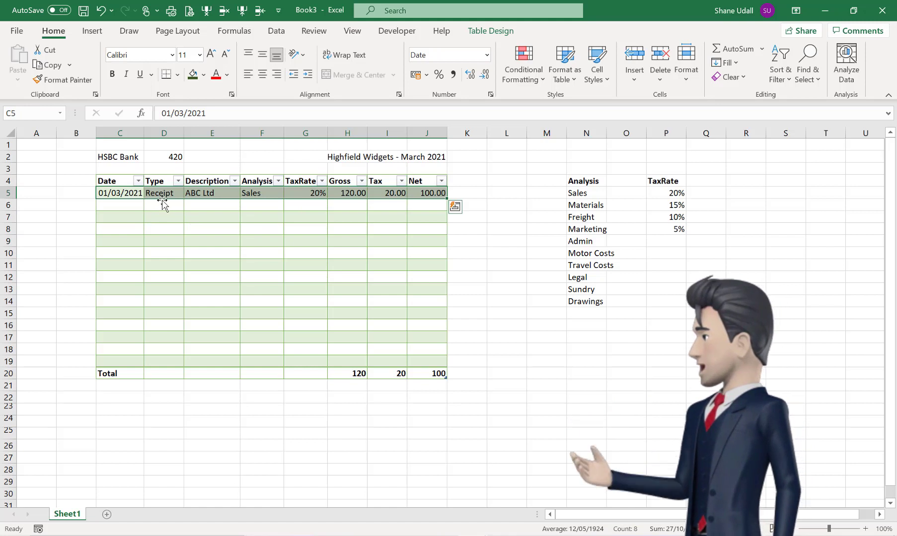
pyautogui.click(164, 203)
pyautogui.click(164, 193)
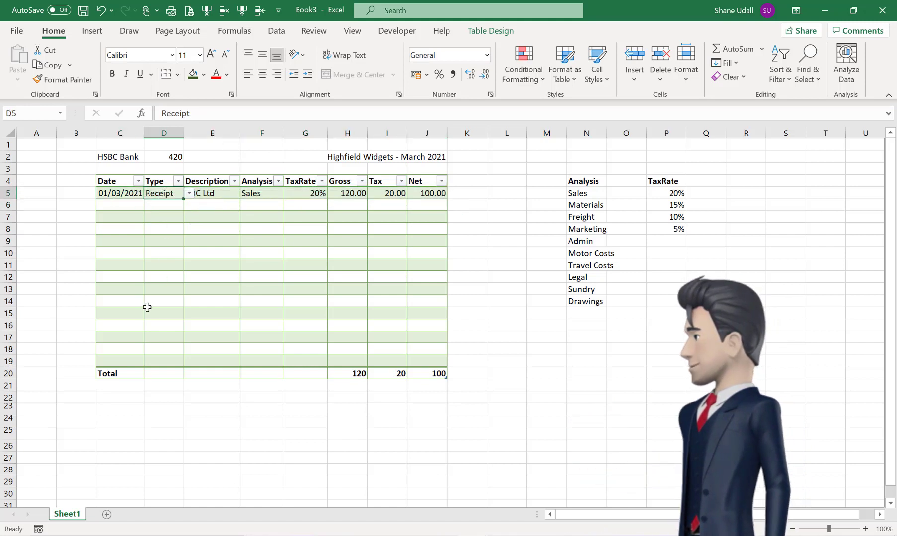
pyautogui.moveTo(183, 200); pyautogui.dragTo(173, 365)
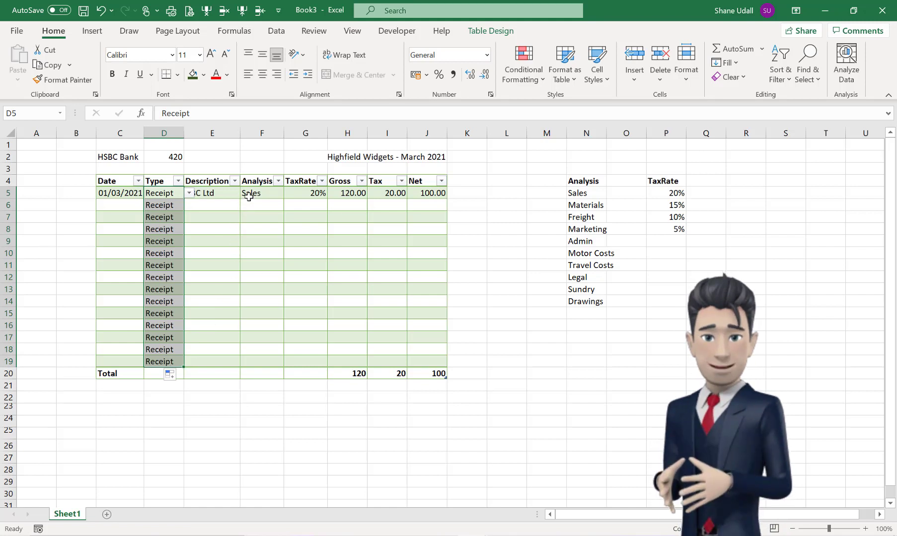
pyautogui.moveTo(249, 197); pyautogui.dragTo(319, 366)
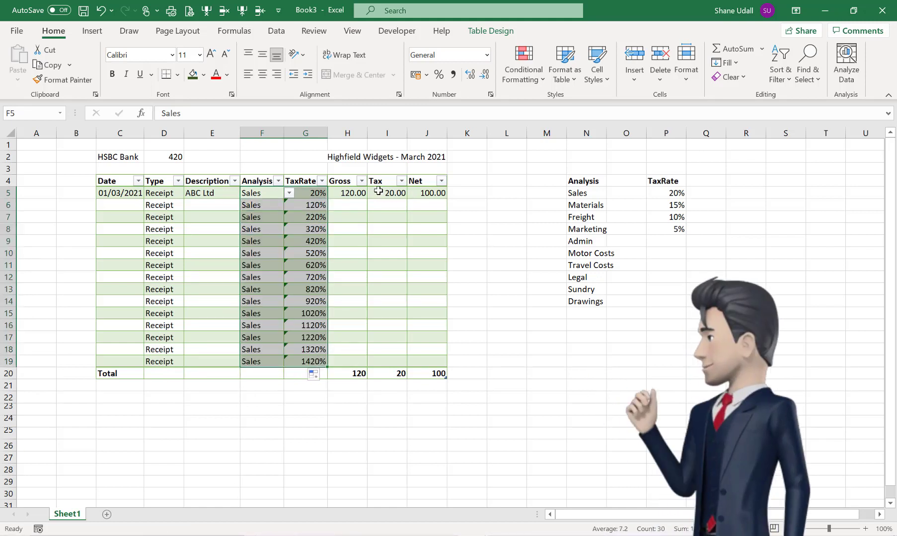
pyautogui.moveTo(383, 193); pyautogui.dragTo(437, 362)
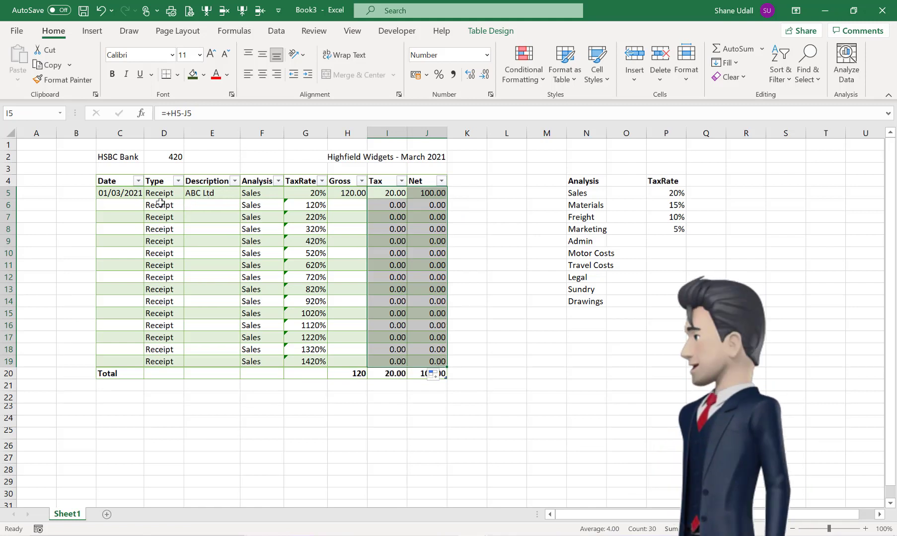
# Clear the copied test entries in D6:G19, keeping the dropdowns and percentage format
pyautogui.moveTo(160, 202); pyautogui.dragTo(316, 362)
pyautogui.press('Delete')
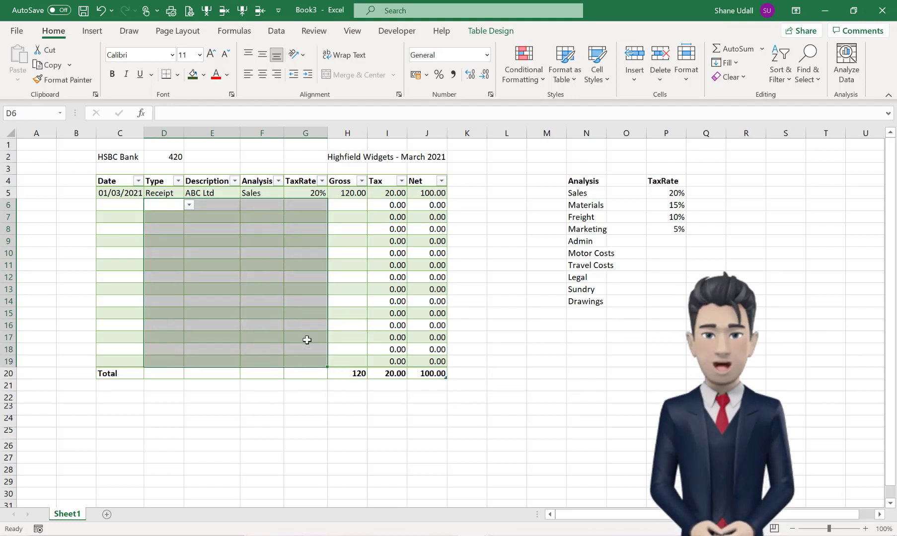
pyautogui.click(156, 233)
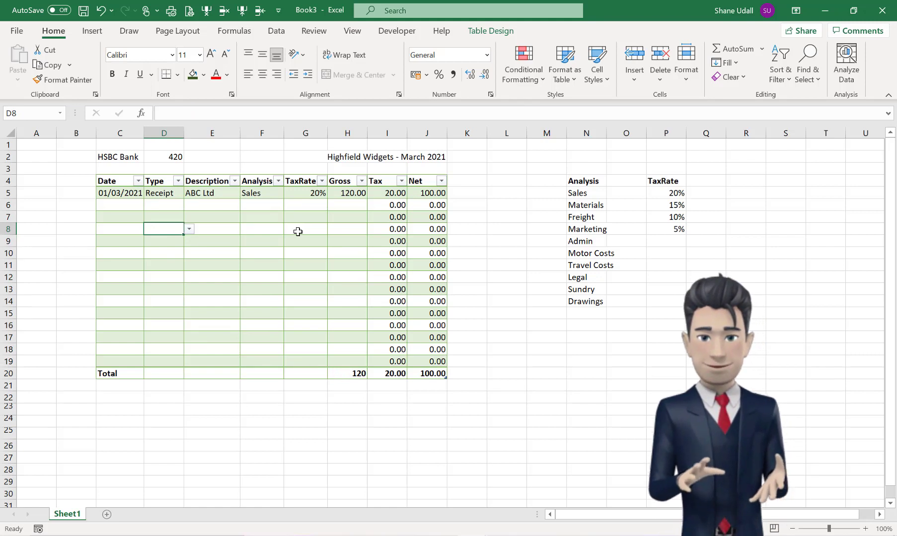
pyautogui.click(297, 232)
pyautogui.click(251, 253)
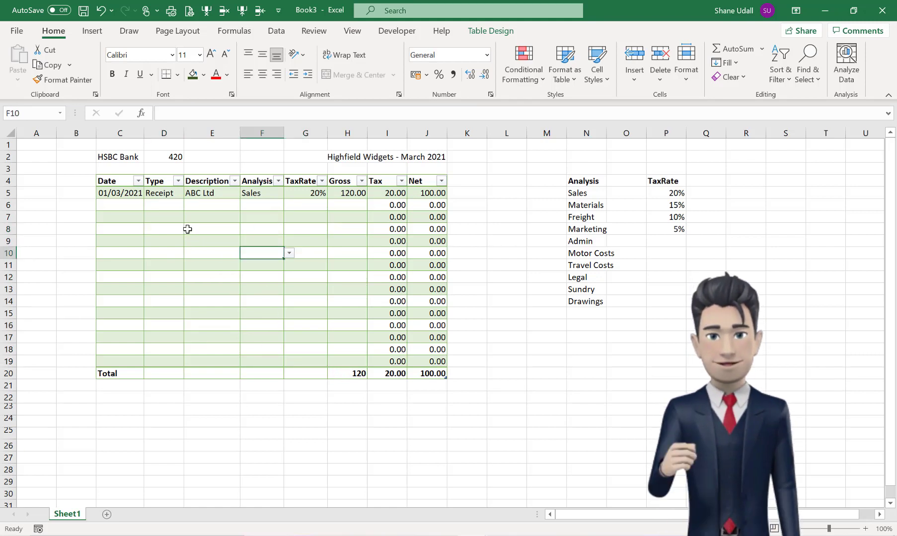
pyautogui.click(172, 204)
pyautogui.click(10, 156)
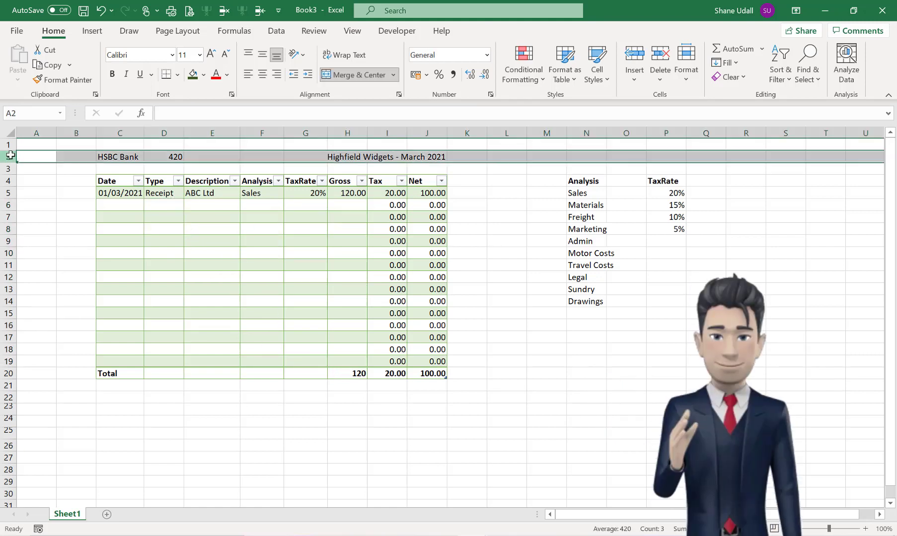
# Make row 2's HSBC Bank label, 420 balance and title bold at 14 pt
pyautogui.click(112, 74)
pyautogui.click(212, 57)
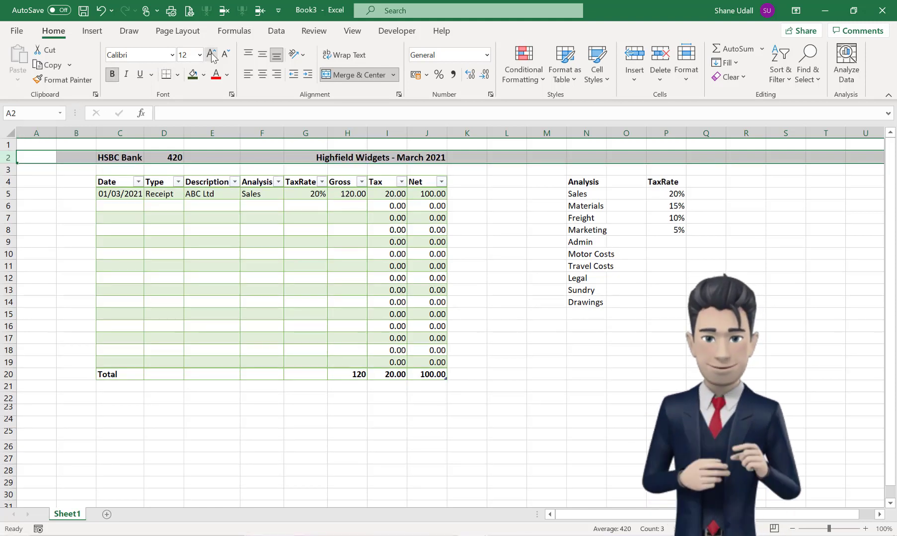
pyautogui.click(213, 56)
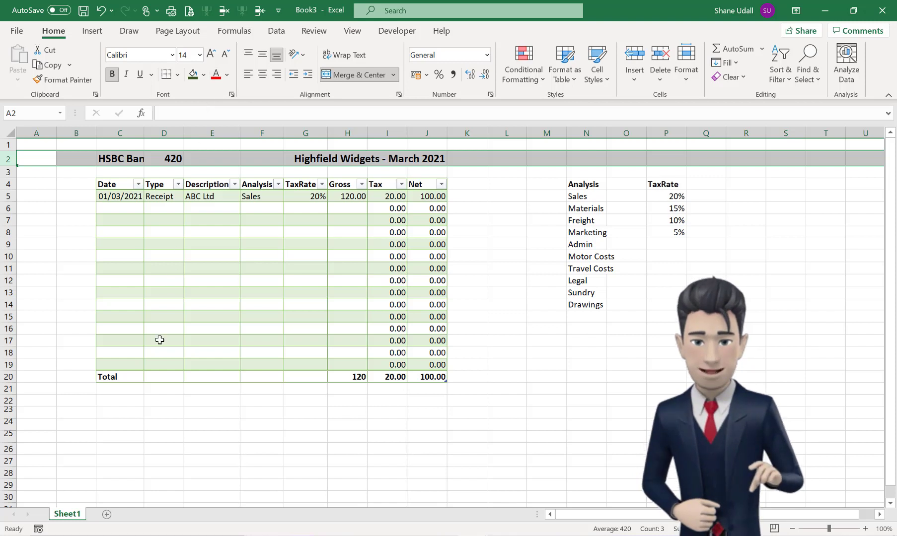
pyautogui.click(169, 157)
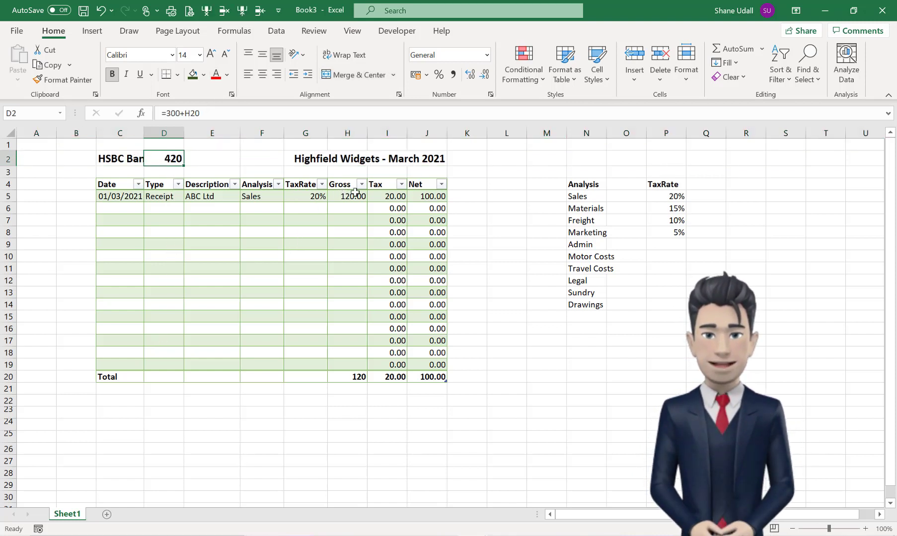
pyautogui.moveTo(337, 197); pyautogui.dragTo(430, 378)
# Format H5:J20 as Number with 2 decimals, 1000 separators and red -1,234.10 negatives
pyautogui.rightClick(414, 314)
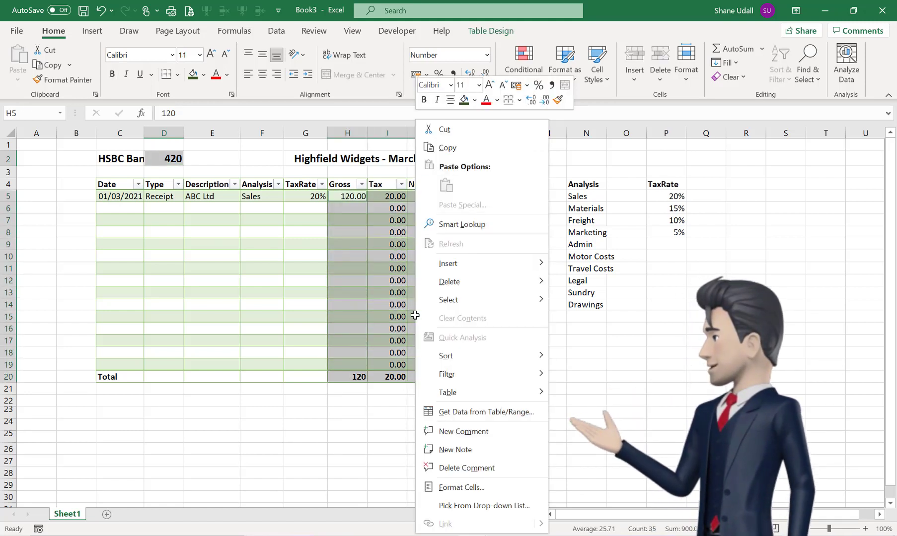
pyautogui.click(459, 487)
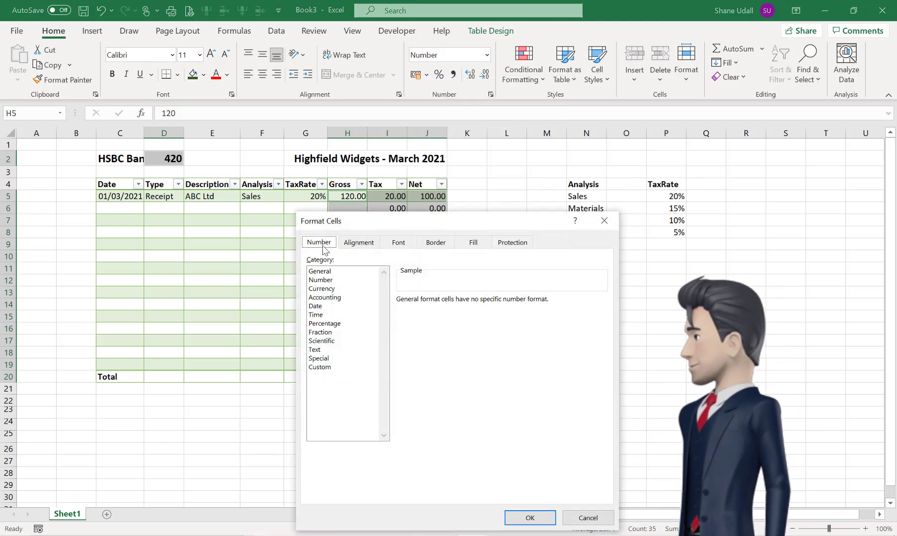
pyautogui.click(319, 281)
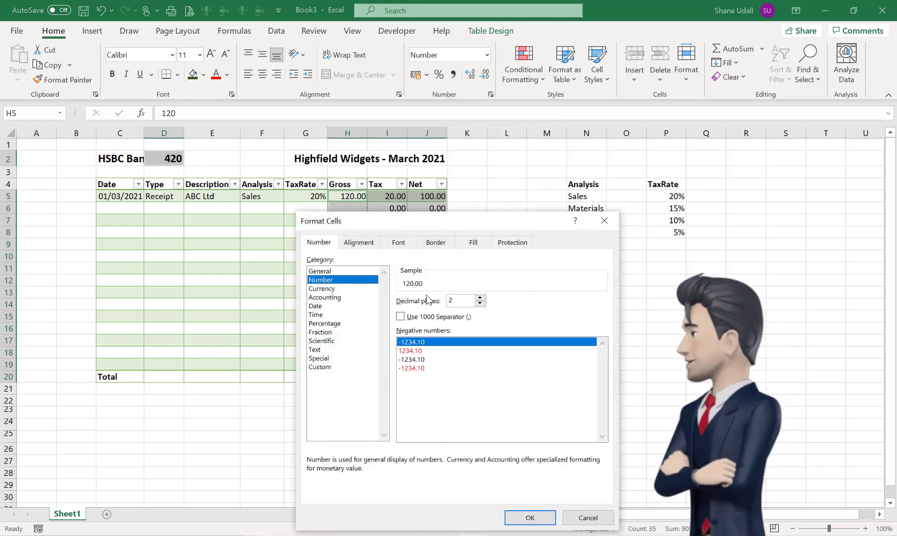
pyautogui.click(400, 317)
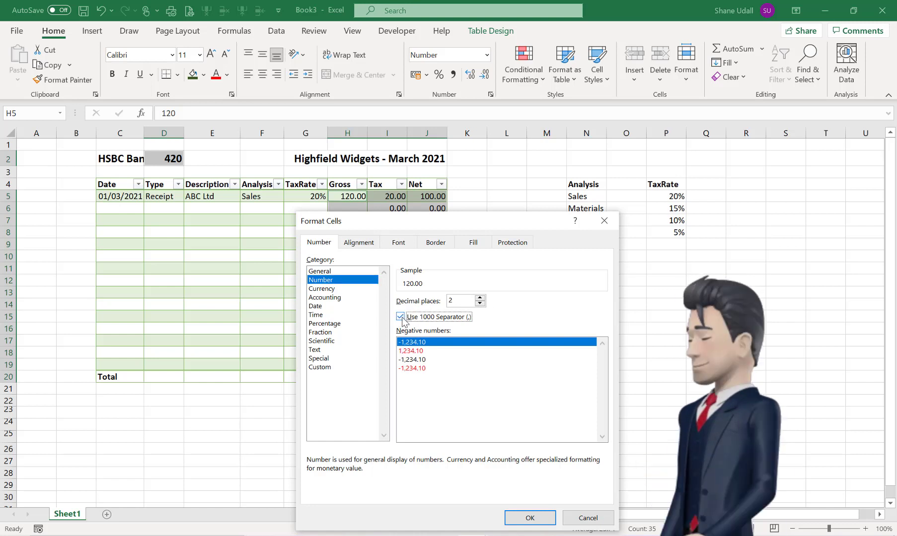
pyautogui.click(414, 368)
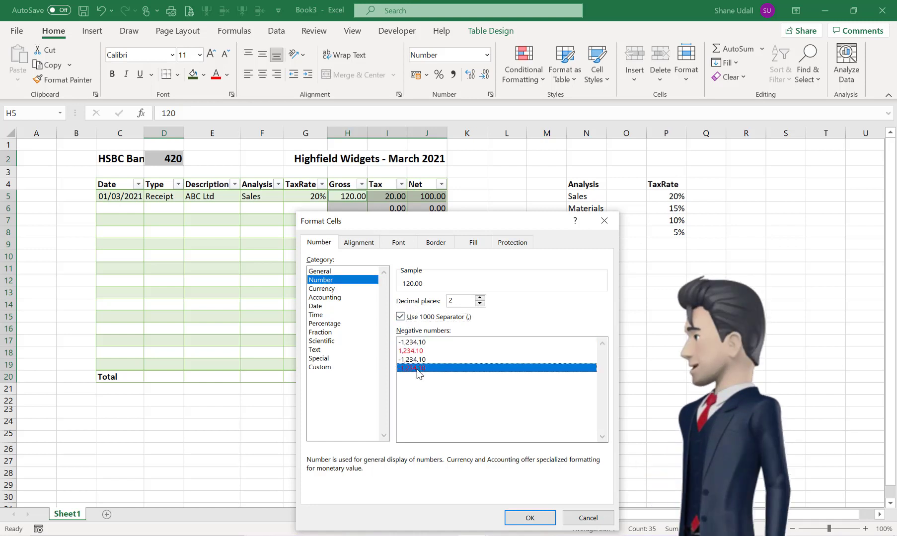
pyautogui.click(530, 517)
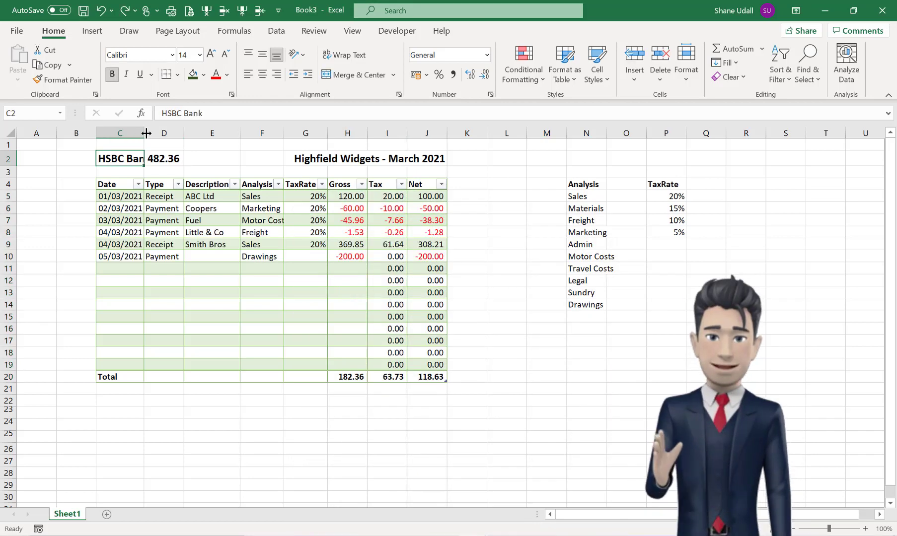
# Widen columns C, E and F to fit their entries and hide the sheet gridlines
pyautogui.moveTo(146, 133); pyautogui.dragTo(209, 134)
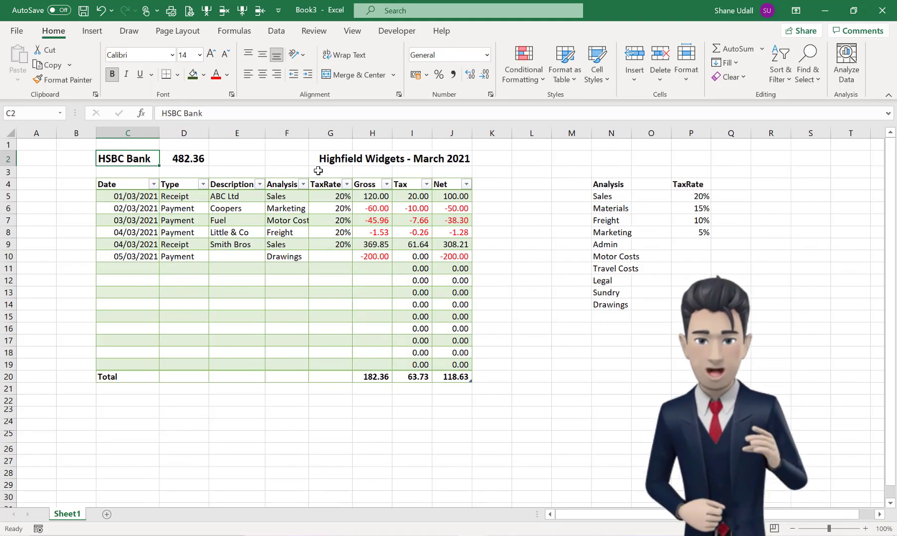
pyautogui.moveTo(308, 133); pyautogui.dragTo(337, 133)
pyautogui.moveTo(266, 133); pyautogui.dragTo(278, 133)
pyautogui.click(293, 407)
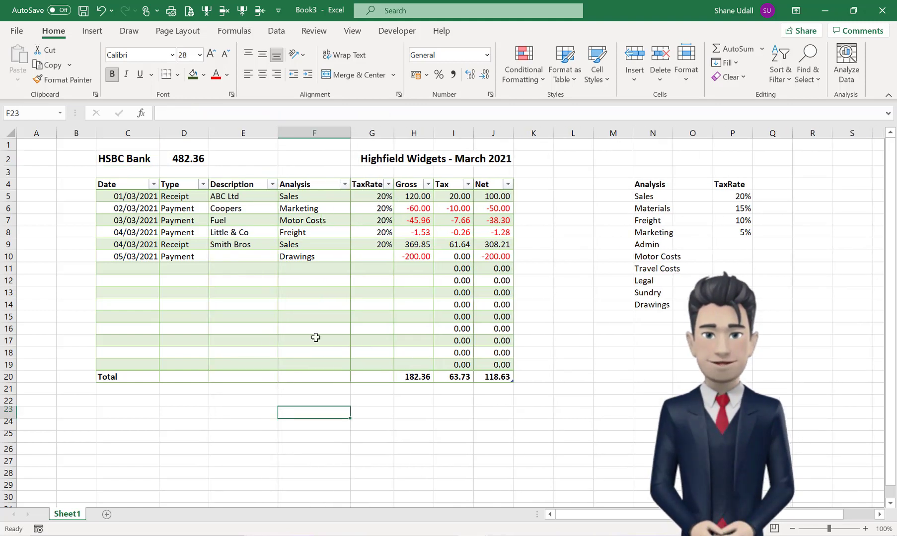
pyautogui.click(186, 33)
pyautogui.click(416, 65)
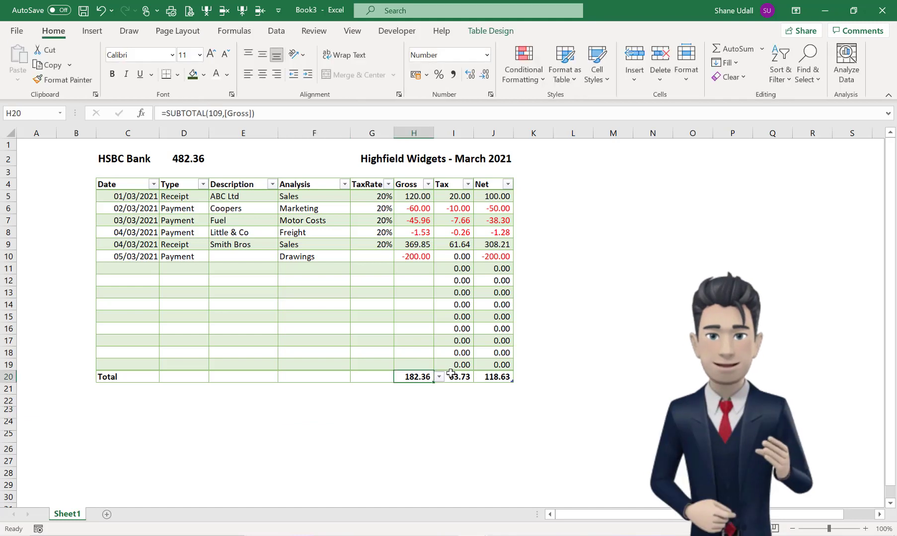
pyautogui.press('Right')
pyautogui.press('Right')
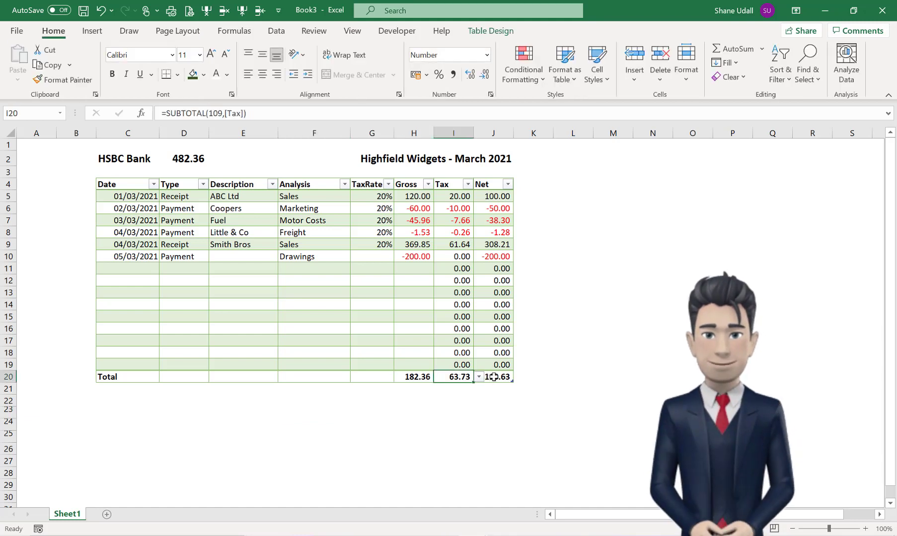
pyautogui.press('Left')
pyautogui.press('Left')
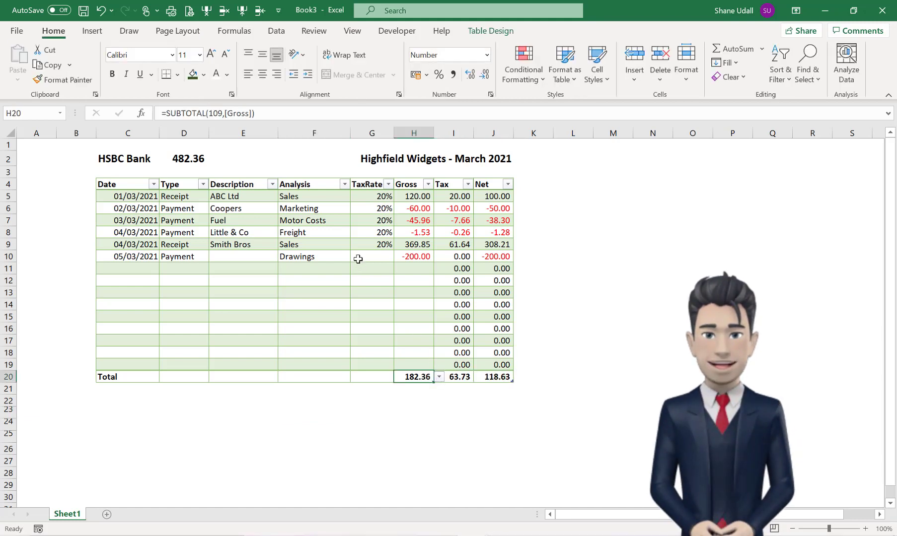
pyautogui.click(344, 184)
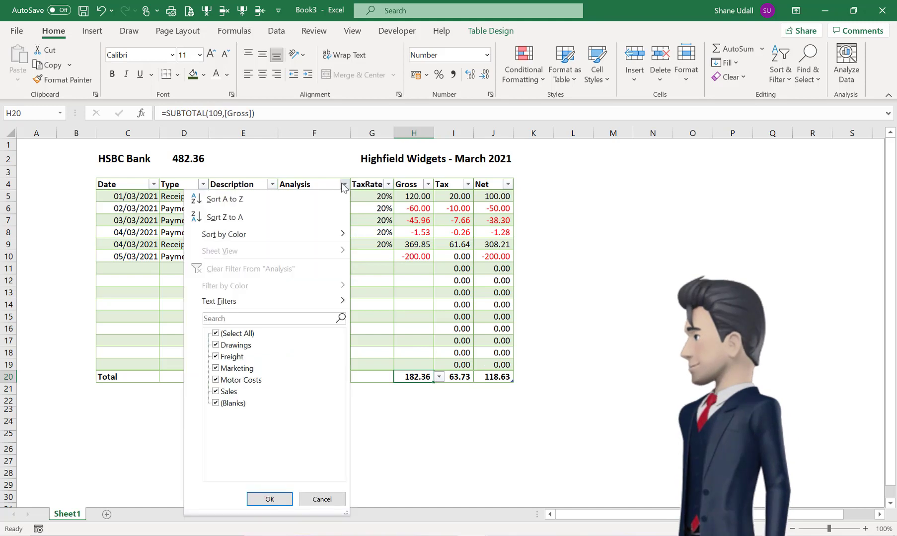
pyautogui.click(251, 334)
pyautogui.click(226, 392)
pyautogui.click(269, 499)
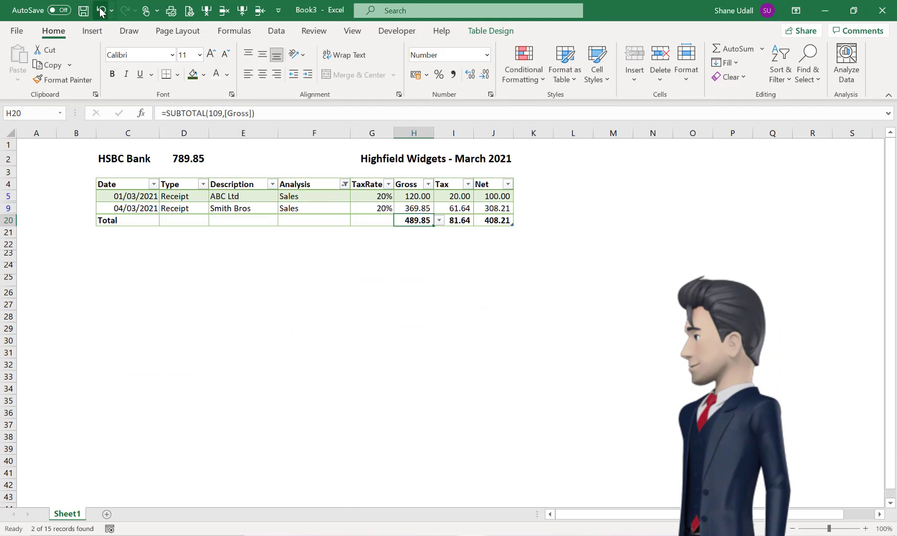
pyautogui.click(100, 10)
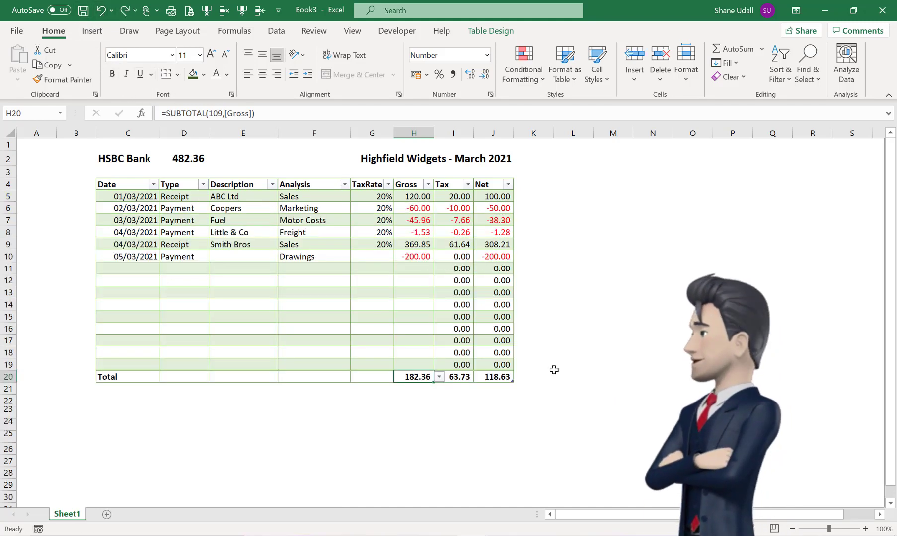
pyautogui.click(131, 266)
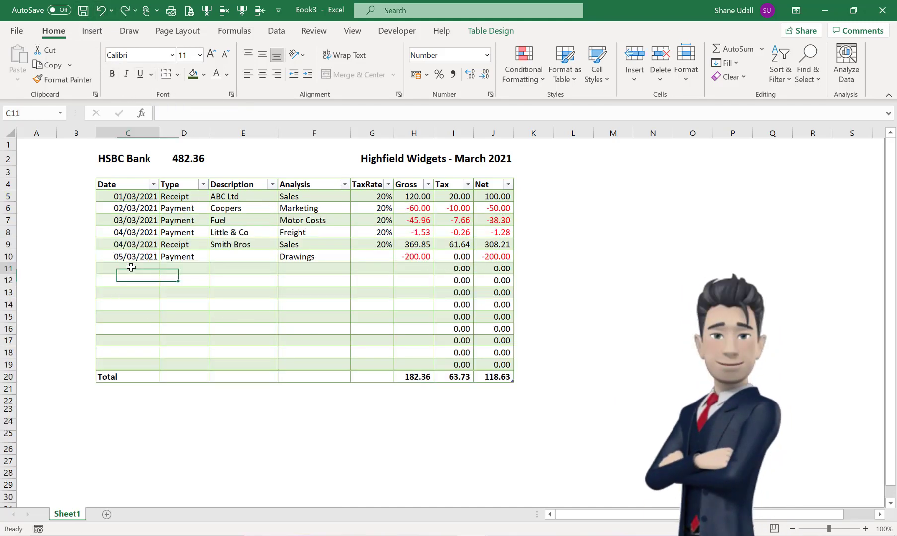